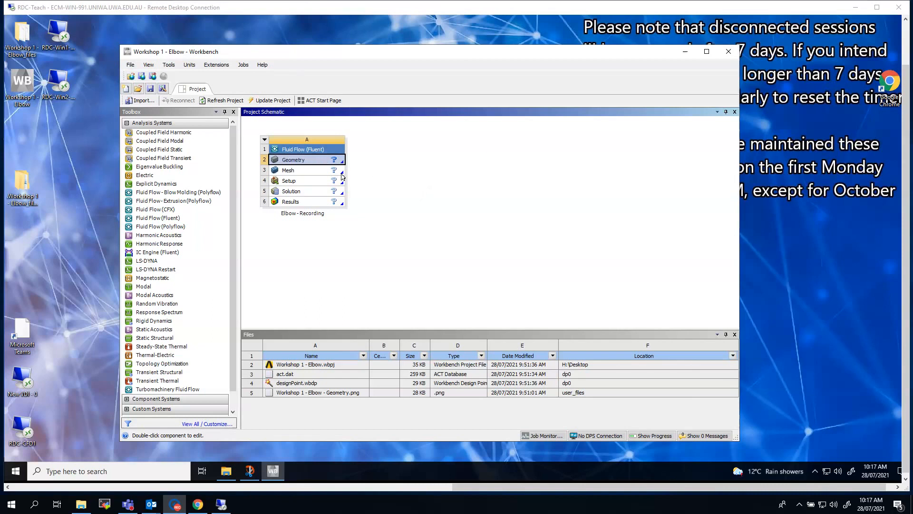
Step: Open the Geometry cell of the Fluid Flow (Fluent) system in DesignModeler and set the length unit to Millimeter
{"action": "double_click", "coordinate": [315, 162]}
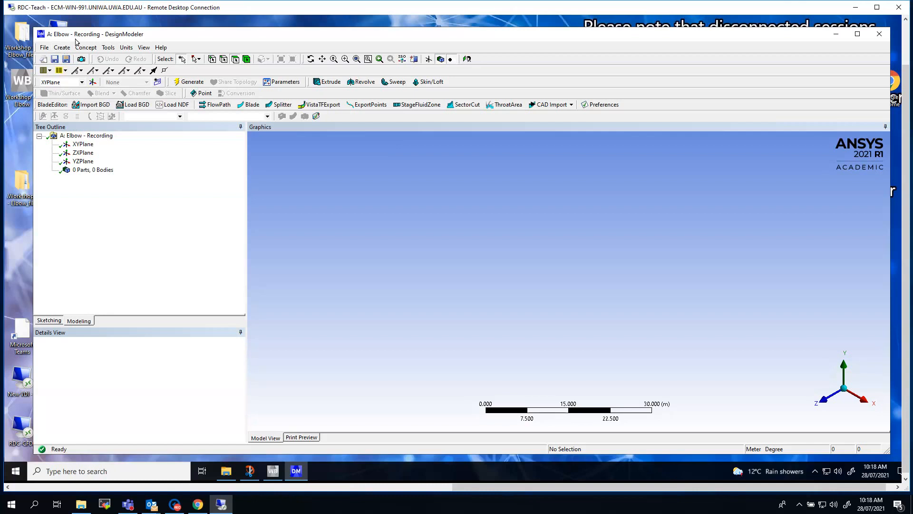
{"action": "left_click", "coordinate": [127, 50]}
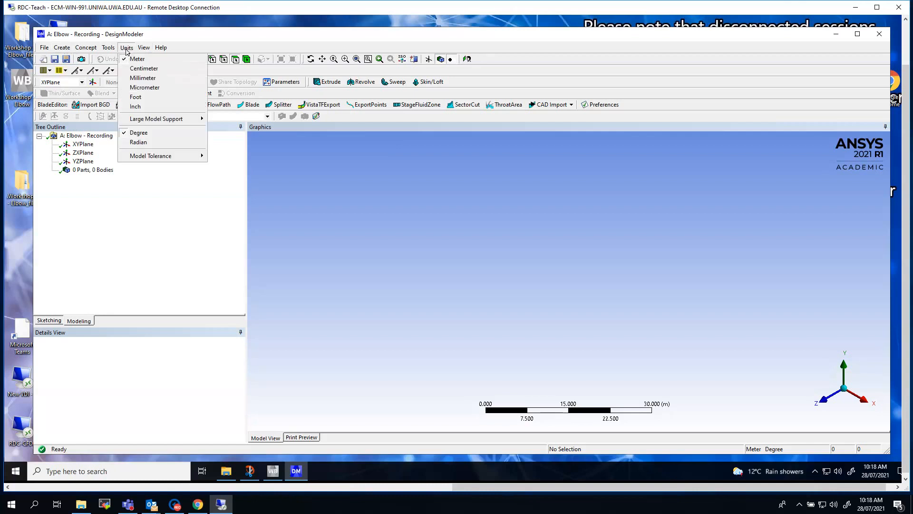
{"action": "left_click", "coordinate": [131, 78]}
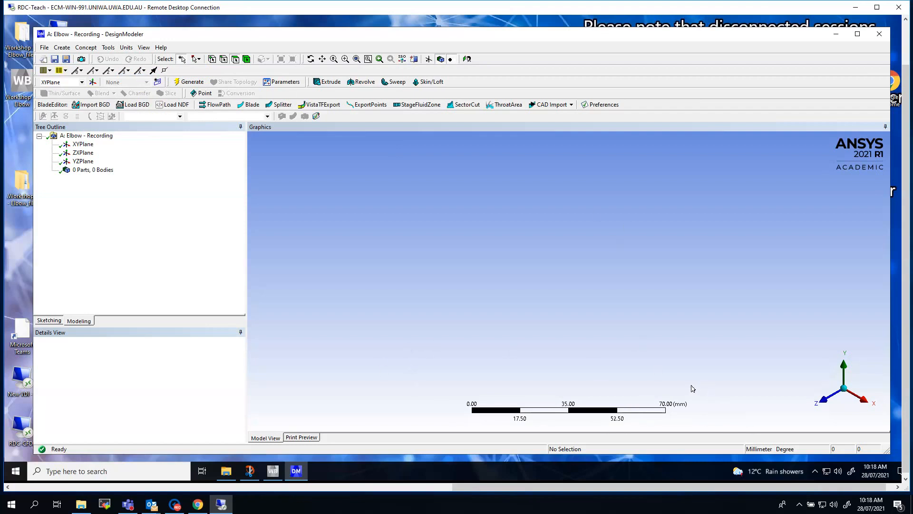
Step: Create a torus primitive on the XY plane and name it TorusBend
{"action": "left_click", "coordinate": [62, 48]}
{"action": "mouse_move", "coordinate": [135, 240]}
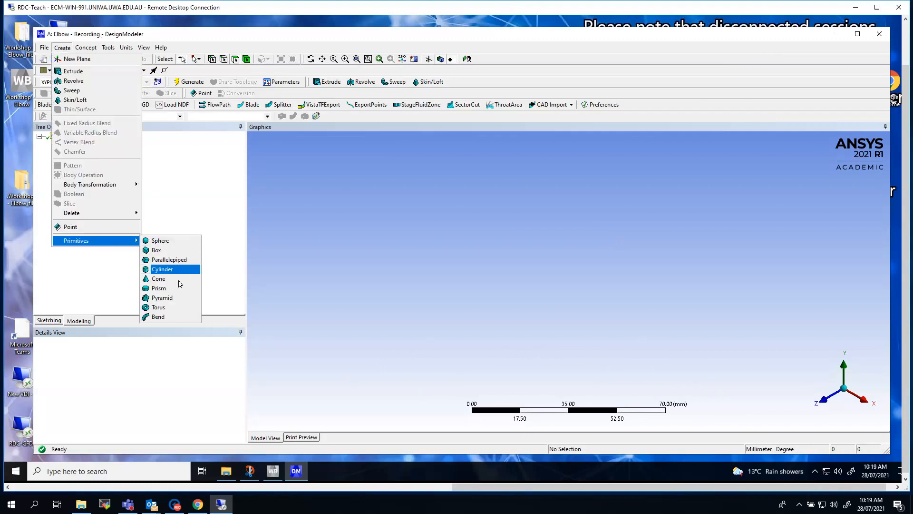
{"action": "left_click", "coordinate": [167, 307]}
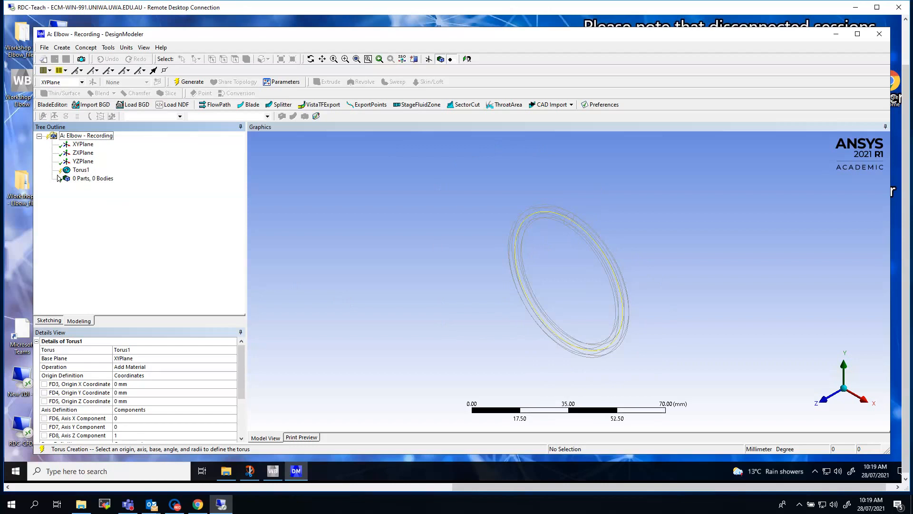
{"action": "left_click", "coordinate": [135, 349]}
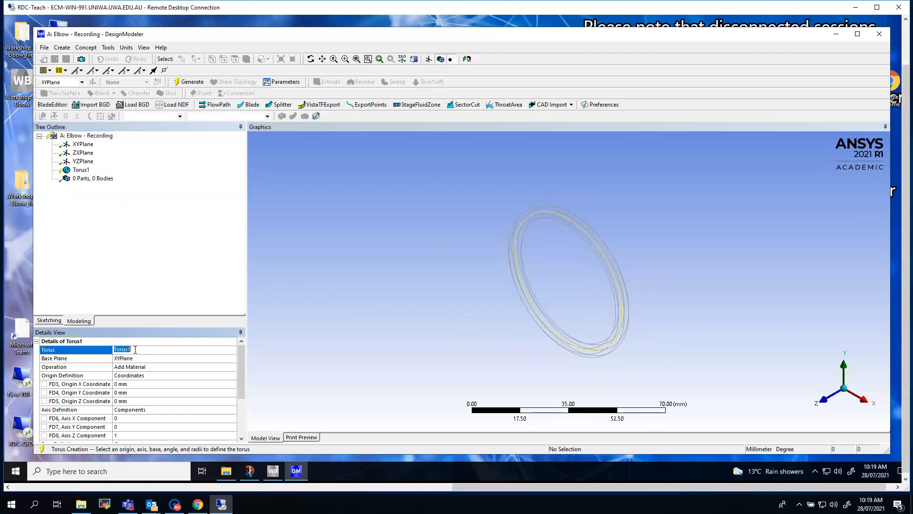
{"action": "left_click", "coordinate": [134, 349]}
{"action": "key", "text": "BackSpace"}
{"action": "type", "text": "Bend"}
{"action": "left_click", "coordinate": [154, 370]}
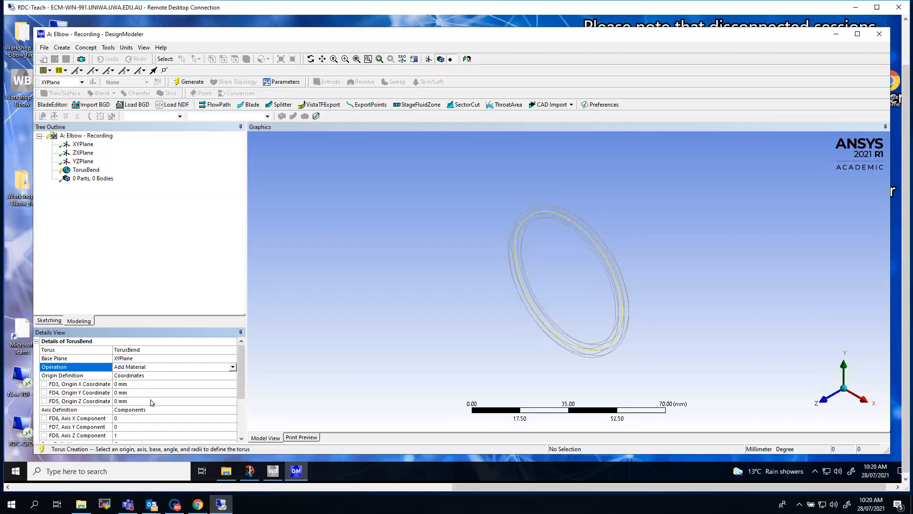
Step: Set the torus angle to 90° and its Base Y Component to -1
{"action": "scroll", "coordinate": [243, 393], "scroll_direction": "down", "scroll_amount": 1}
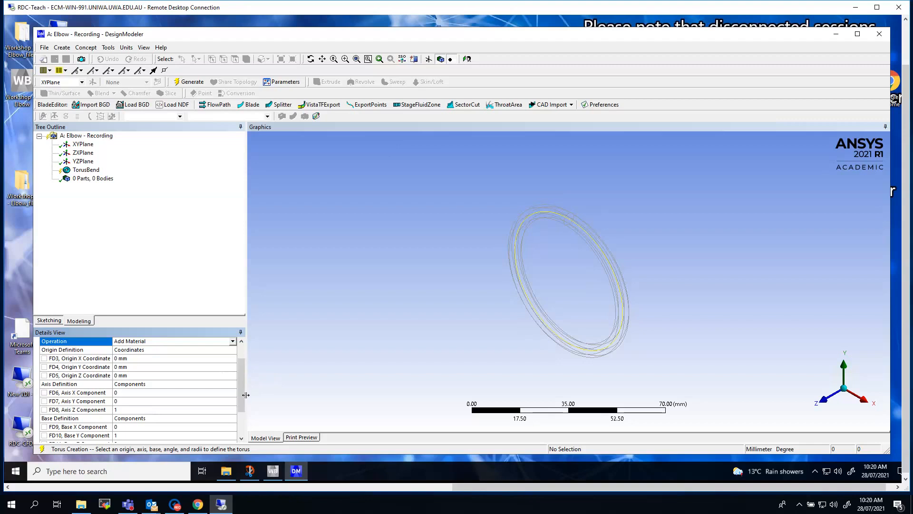
{"action": "left_click_drag", "start_coordinate": [242, 394], "coordinate": [241, 422]}
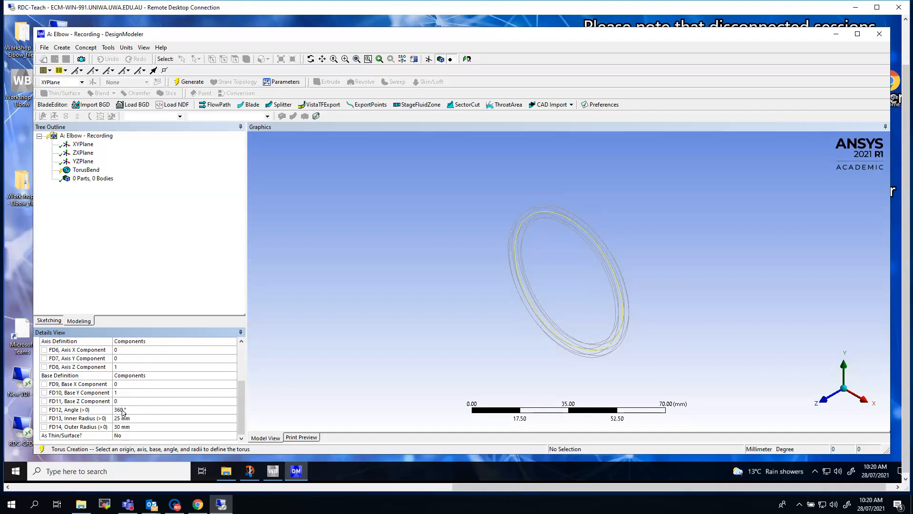
{"action": "left_click", "coordinate": [123, 410]}
{"action": "type", "text": "90"}
{"action": "key", "text": "Return"}
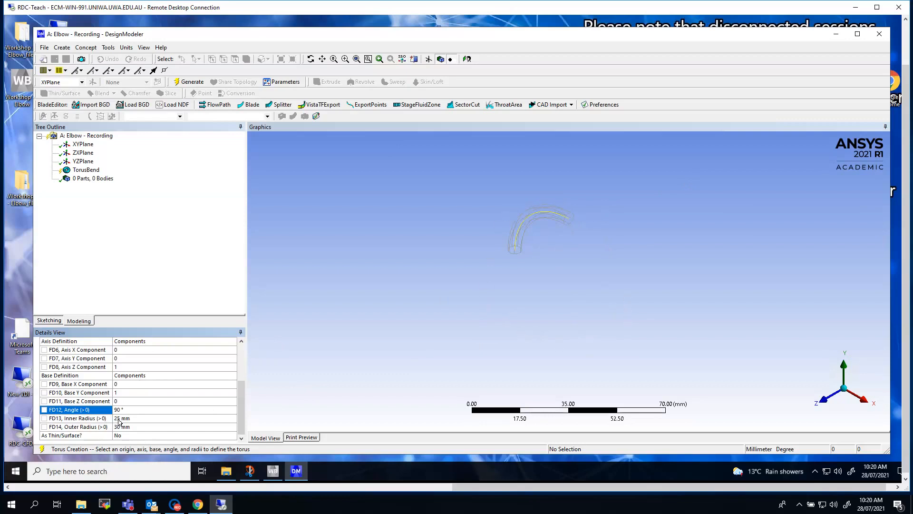
{"action": "left_click", "coordinate": [122, 392]}
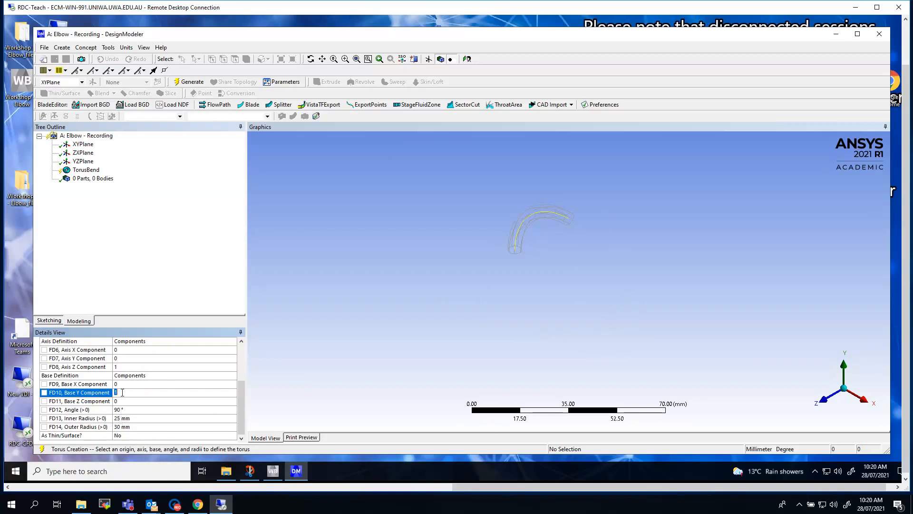
{"action": "type", "text": "-1"}
{"action": "key", "text": "Return"}
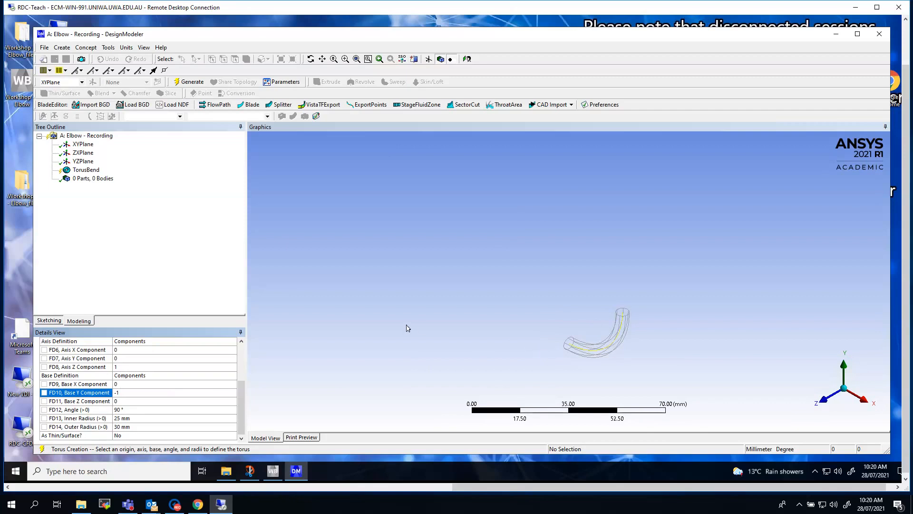
Step: Set the torus inner radius to 100 mm and outer radius to 200 mm, generate the body and expand its part listing
{"action": "left_click", "coordinate": [125, 418]}
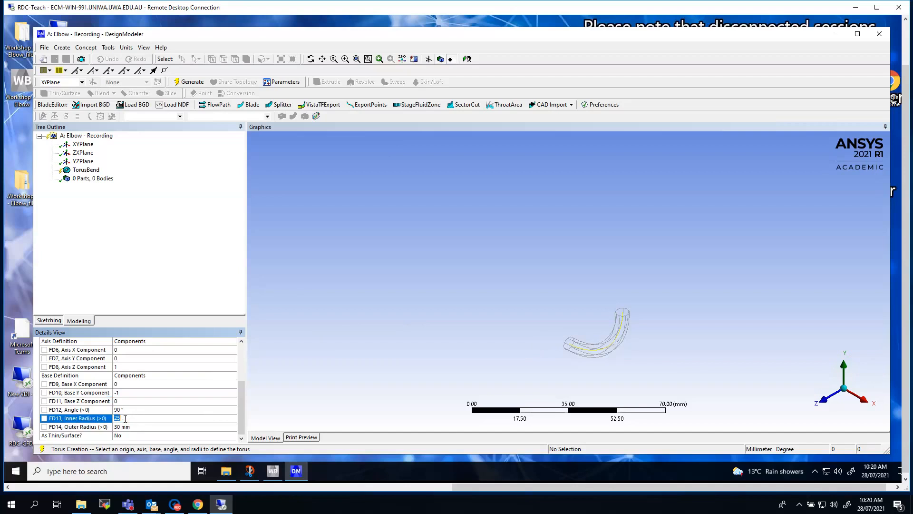
{"action": "type", "text": "100"}
{"action": "key", "text": "Return"}
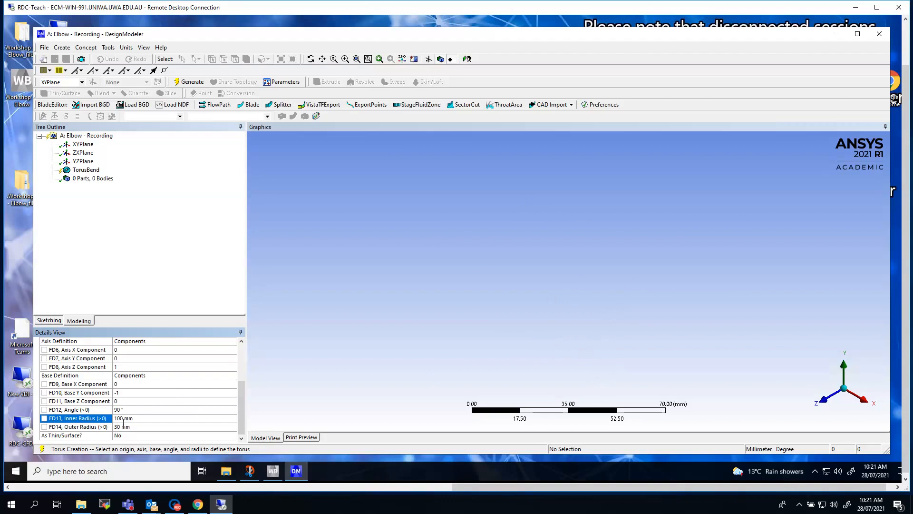
{"action": "left_click", "coordinate": [122, 427]}
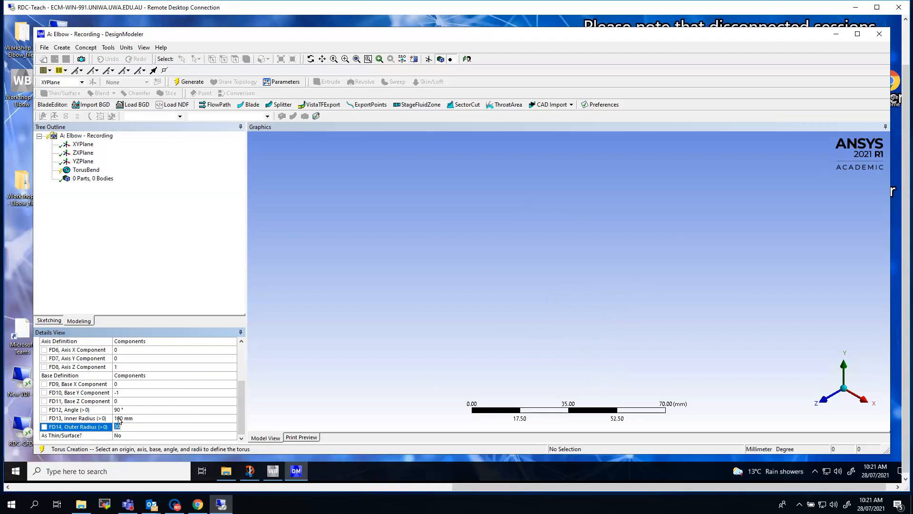
{"action": "type", "text": "200"}
{"action": "key", "text": "Return"}
{"action": "left_click", "coordinate": [187, 82]}
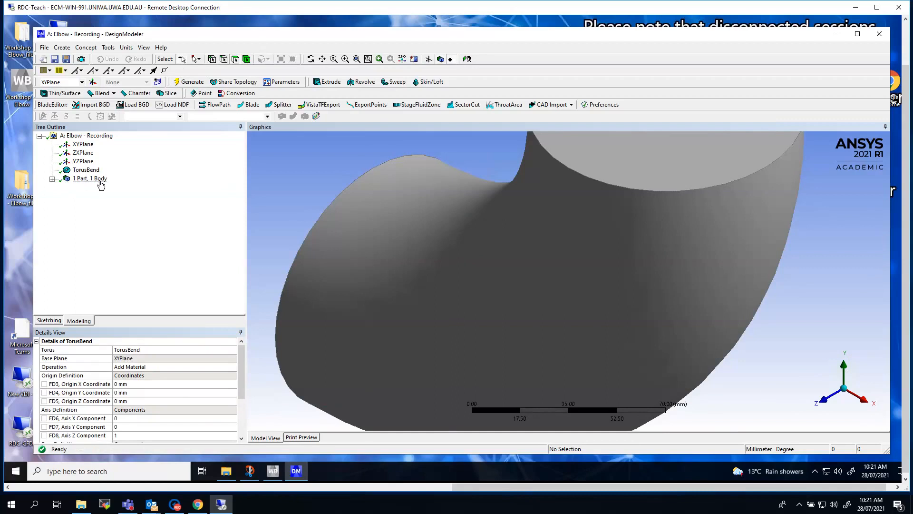
{"action": "left_click", "coordinate": [52, 180]}
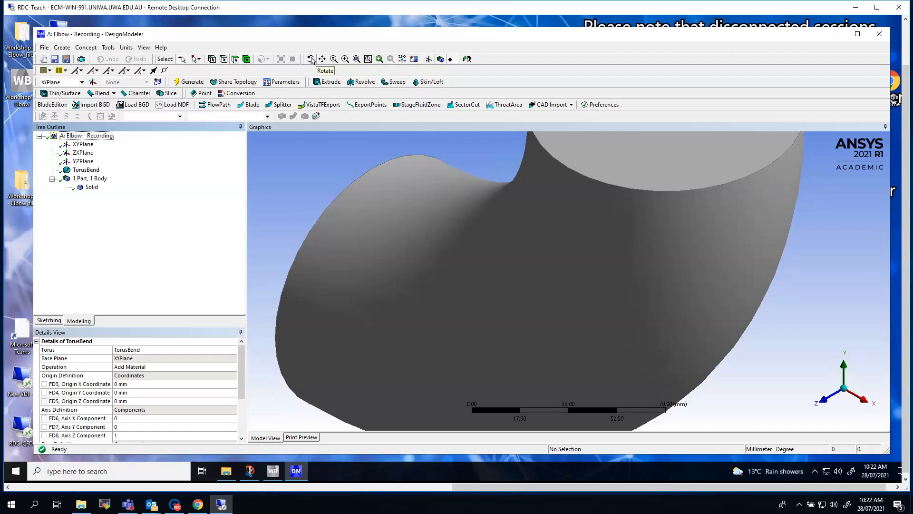
Step: Examine the elbow body by zooming, panning and rotating, viewing it along the Z and Y axes and returning to the isometric view
{"action": "left_click", "coordinate": [356, 59]}
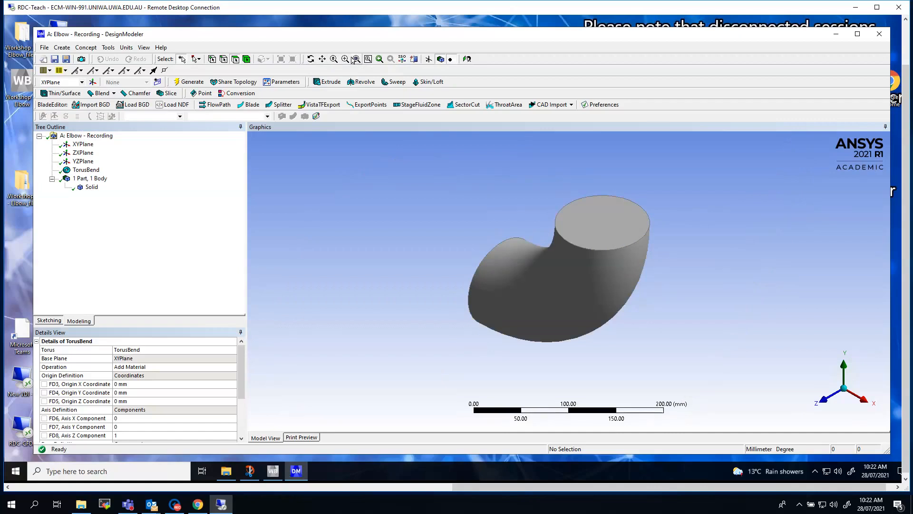
{"action": "left_click", "coordinate": [346, 59]}
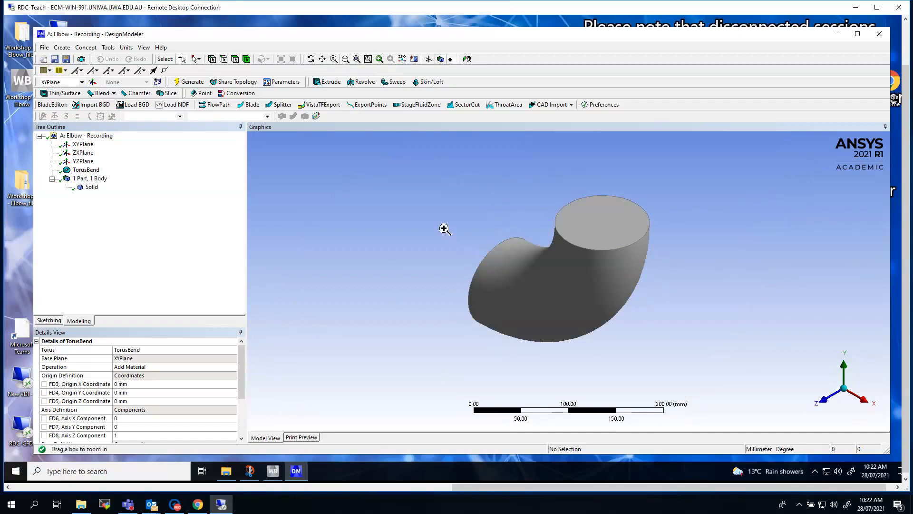
{"action": "left_click_drag", "start_coordinate": [443, 220], "coordinate": [547, 304]}
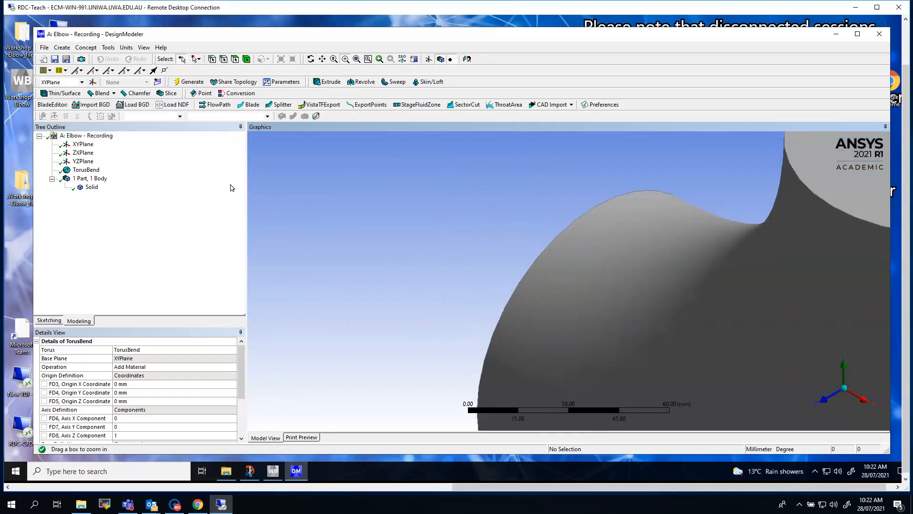
{"action": "left_click", "coordinate": [335, 59]}
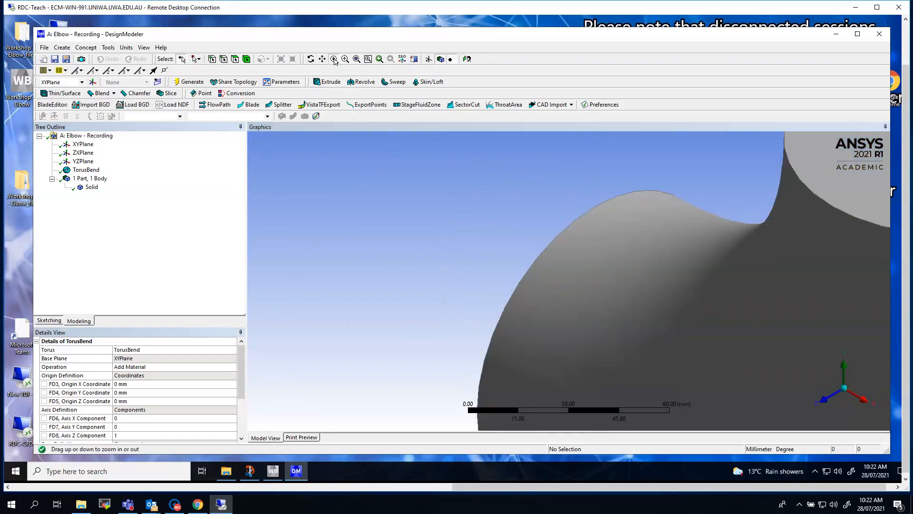
{"action": "mouse_move", "coordinate": [371, 204]}
{"action": "left_mouse_down"}
{"action": "mouse_move", "coordinate": [377, 368]}
{"action": "mouse_move", "coordinate": [371, 204]}
{"action": "left_mouse_up"}
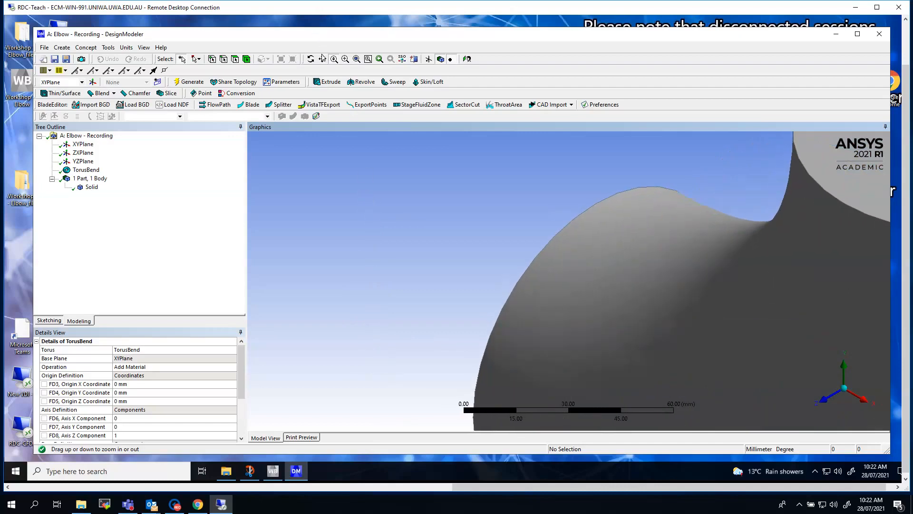
{"action": "left_click", "coordinate": [322, 59]}
{"action": "left_click_drag", "start_coordinate": [745, 285], "coordinate": [528, 271]}
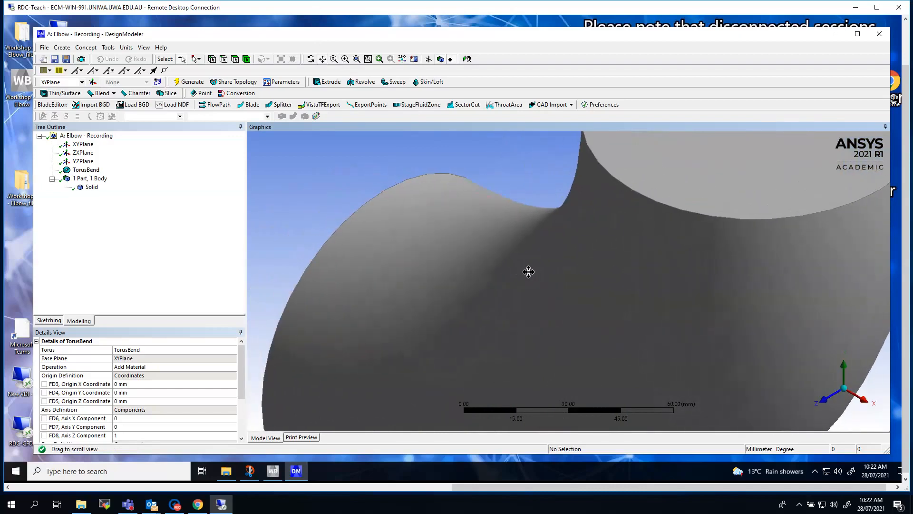
{"action": "left_click", "coordinate": [310, 58]}
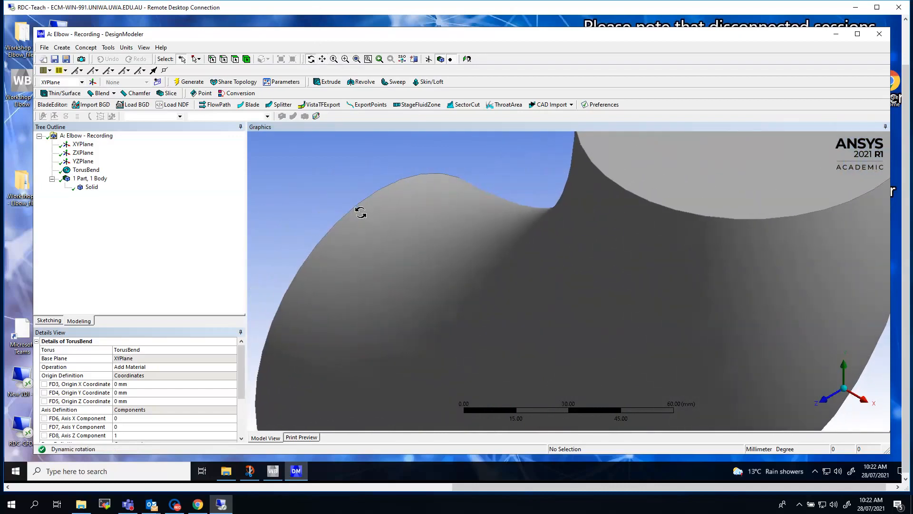
{"action": "left_click_drag", "start_coordinate": [359, 210], "coordinate": [339, 194]}
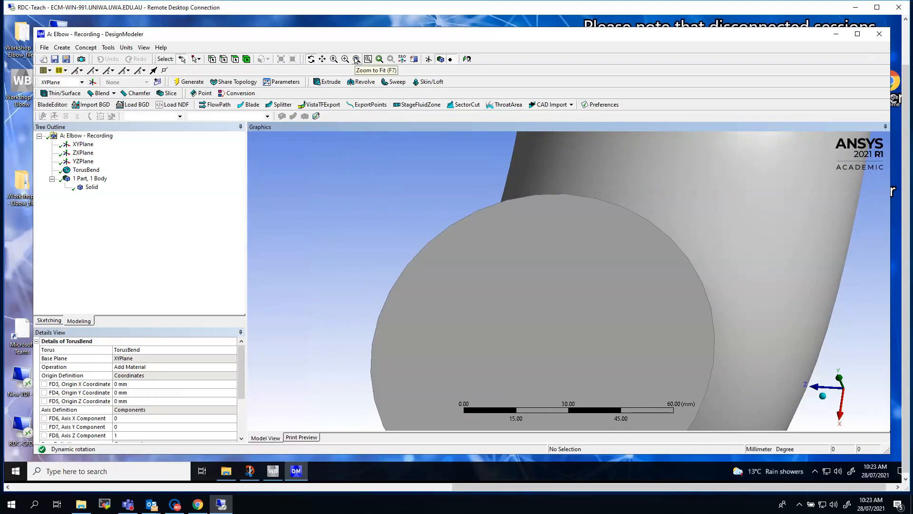
{"action": "left_click", "coordinate": [356, 59]}
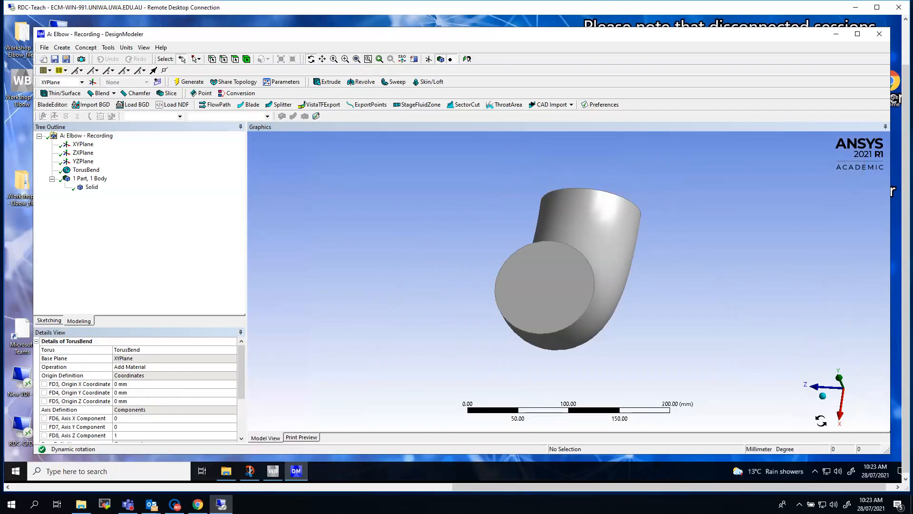
{"action": "left_click", "coordinate": [813, 389]}
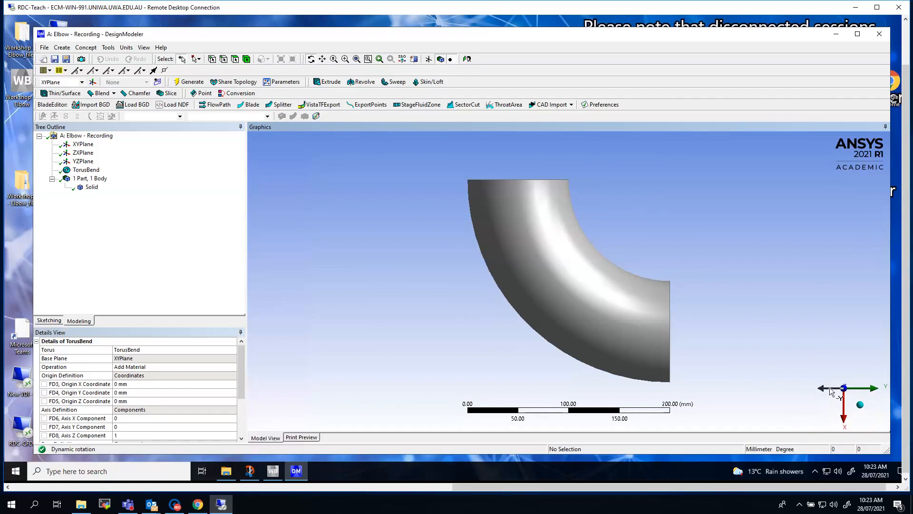
{"action": "left_click", "coordinate": [830, 390]}
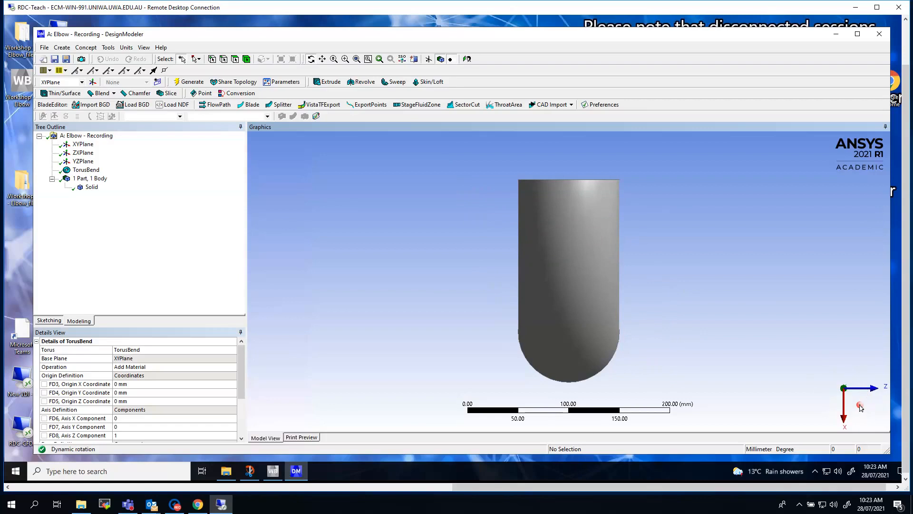
{"action": "left_click", "coordinate": [860, 406]}
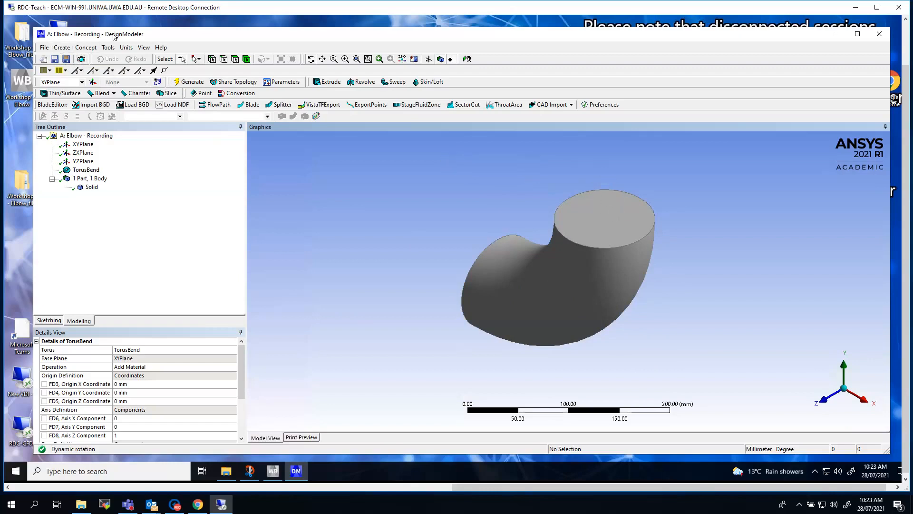
Step: Start an Extrude feature named ExtrudeOutlet and assign the elbow's upper circular end face as its geometry
{"action": "left_click", "coordinate": [62, 48]}
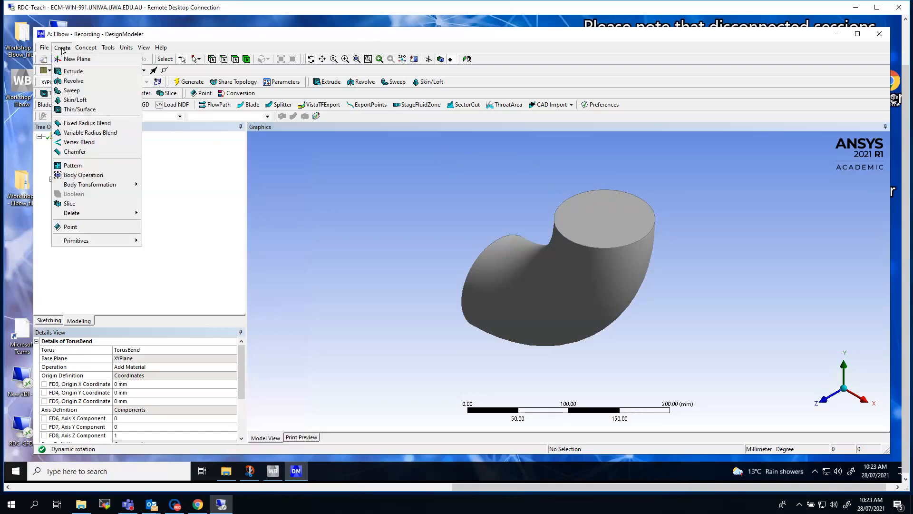
{"action": "left_click", "coordinate": [64, 73]}
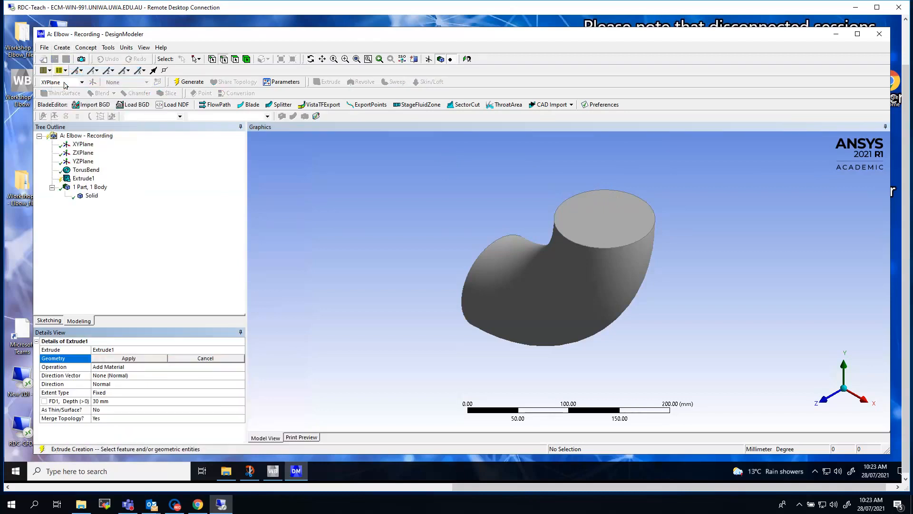
{"action": "left_click", "coordinate": [125, 349]}
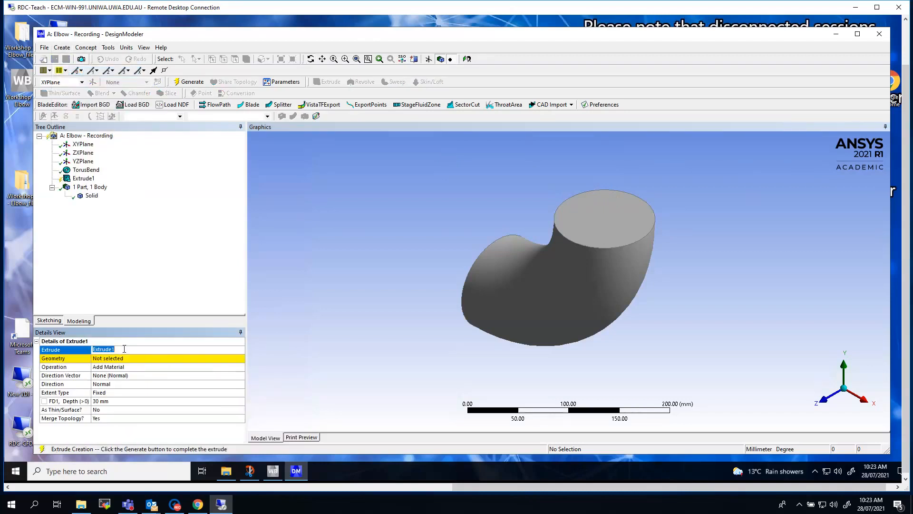
{"action": "key", "text": "BackSpace"}
{"action": "type", "text": "Outlet"}
{"action": "left_click", "coordinate": [108, 360]}
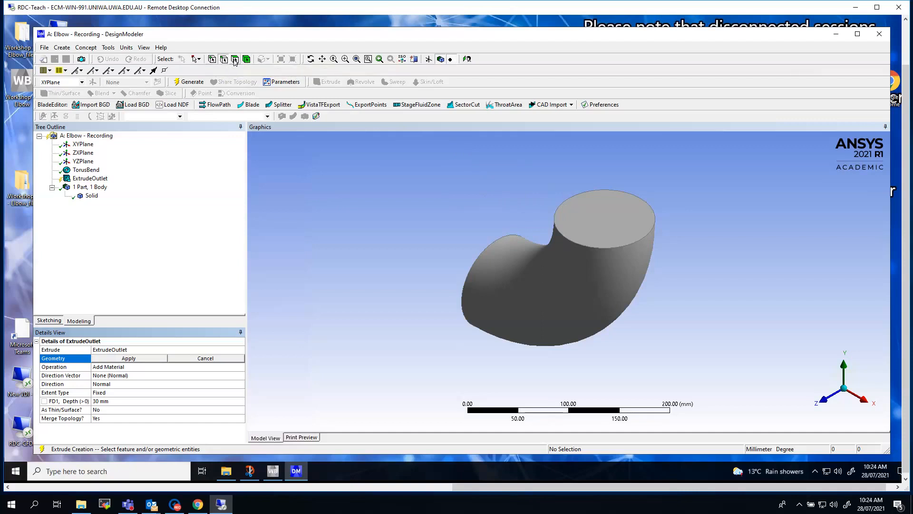
{"action": "left_click", "coordinate": [612, 213]}
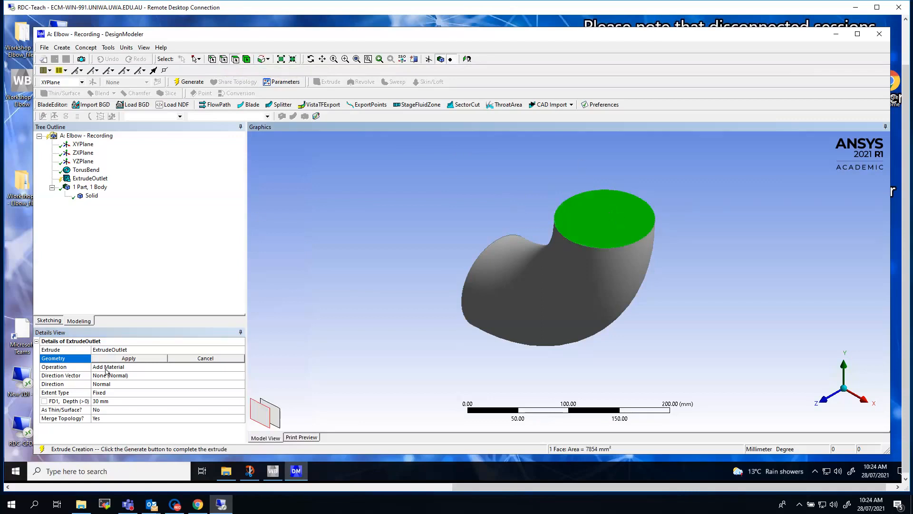
{"action": "left_click", "coordinate": [128, 358]}
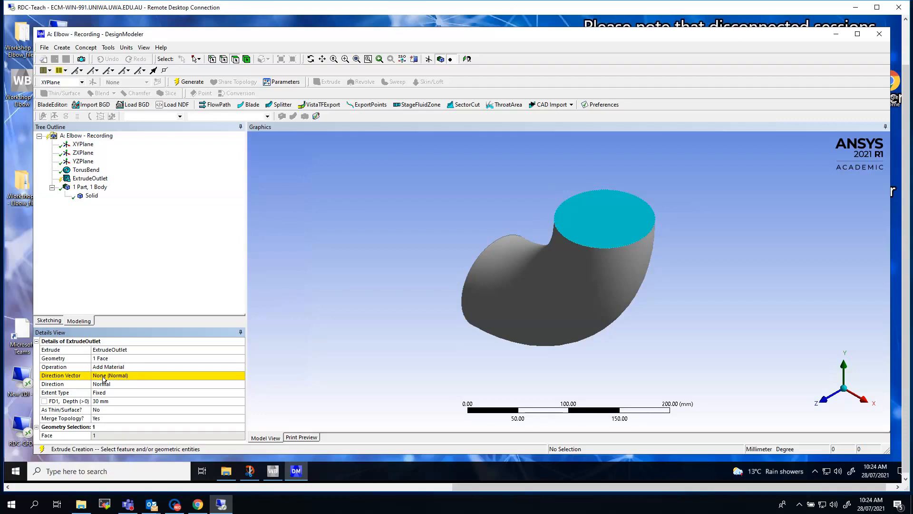
{"action": "left_click", "coordinate": [105, 376]}
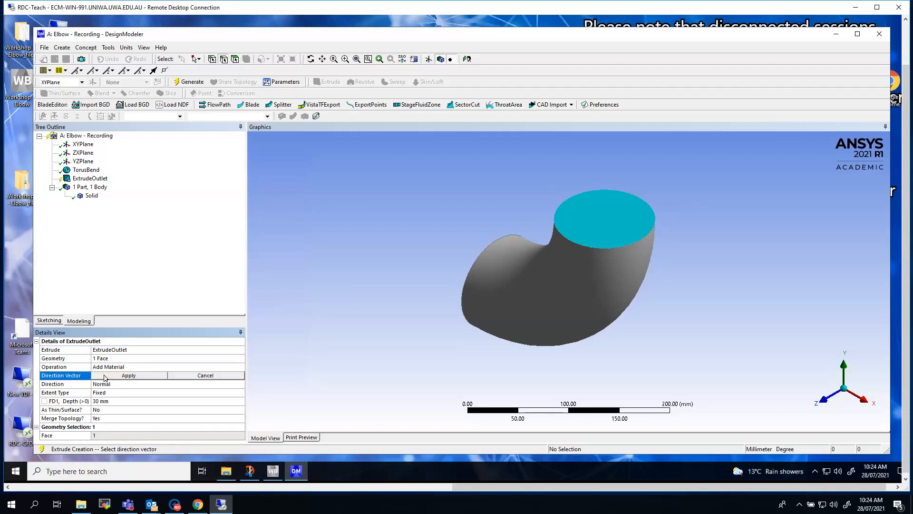
{"action": "left_click", "coordinate": [235, 59]}
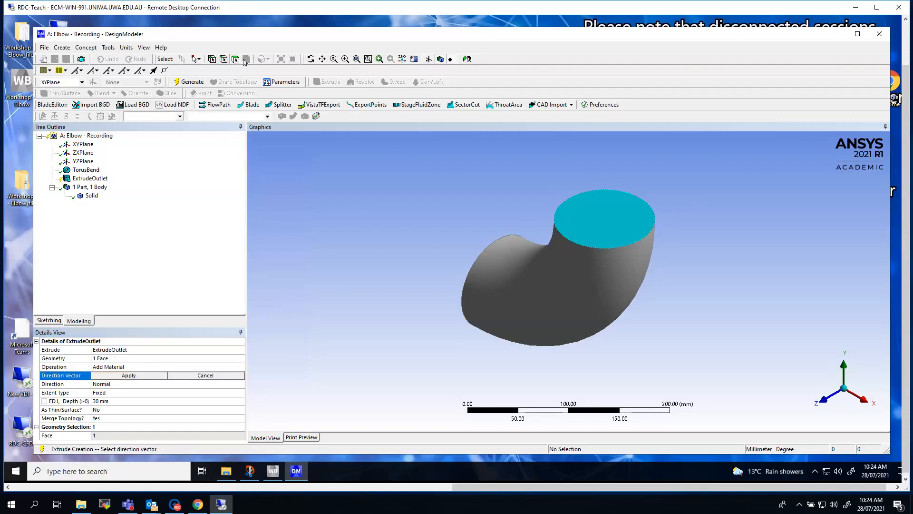
{"action": "left_click", "coordinate": [598, 223]}
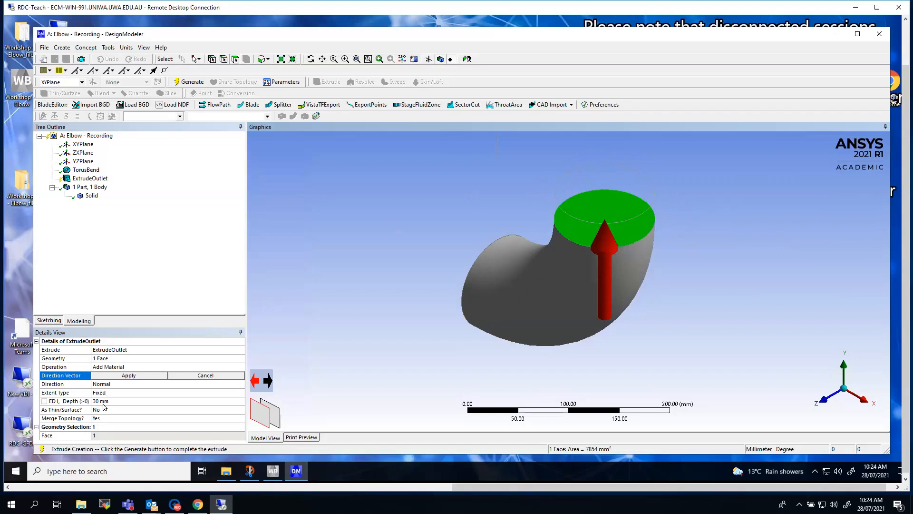
Step: Set the ExtrudeOutlet depth to 200 mm, use the upper end face's normal as its direction vector, and generate it
{"action": "left_click", "coordinate": [105, 403]}
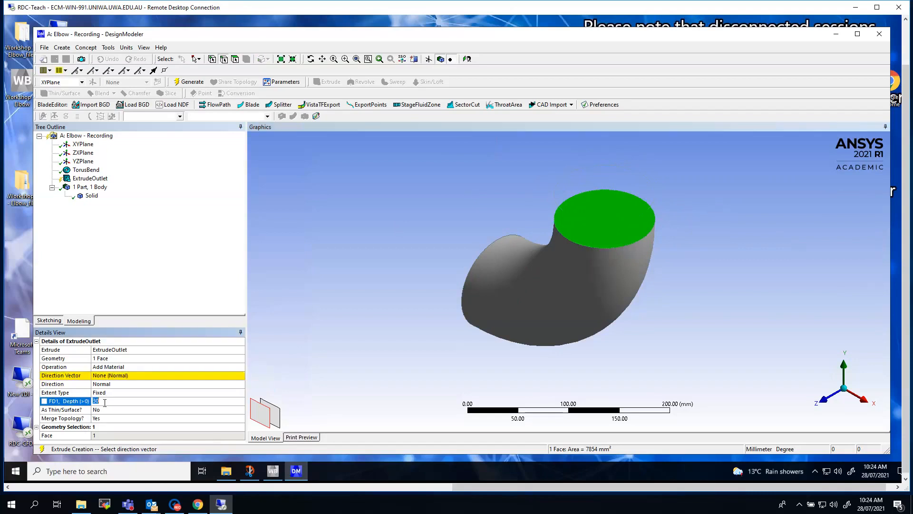
{"action": "type", "text": "200"}
{"action": "key", "text": "Return"}
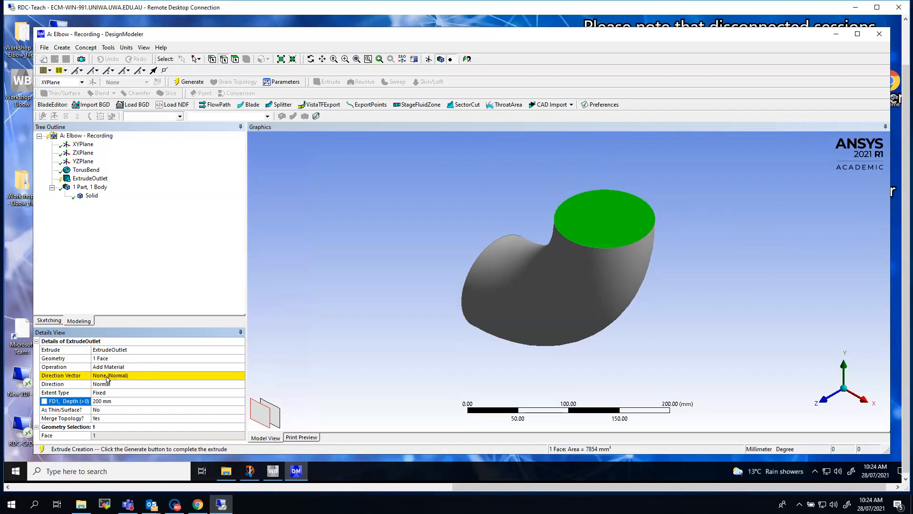
{"action": "left_click", "coordinate": [105, 376]}
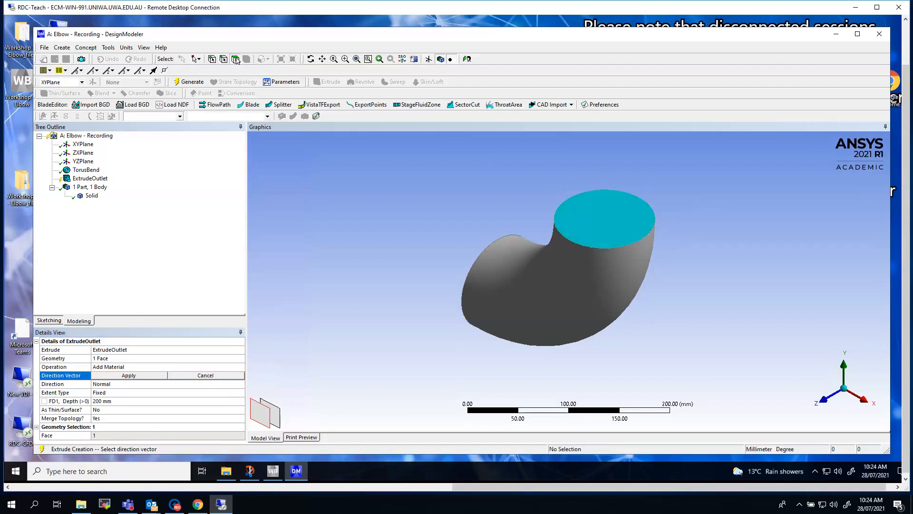
{"action": "left_click", "coordinate": [607, 219]}
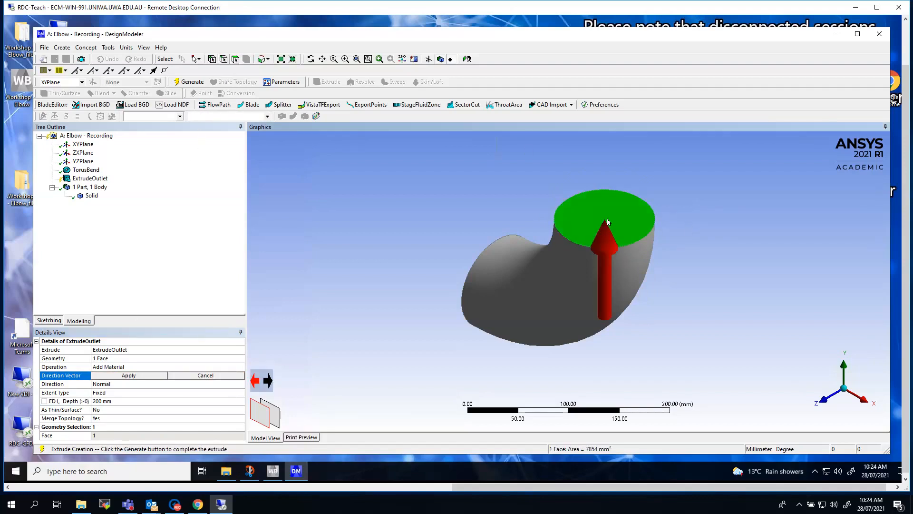
{"action": "left_click", "coordinate": [121, 375]}
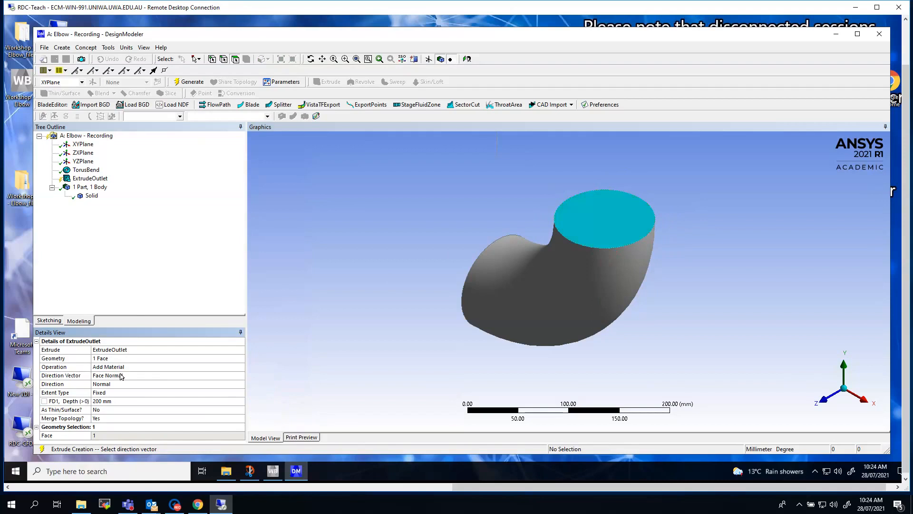
{"action": "left_click", "coordinate": [192, 82]}
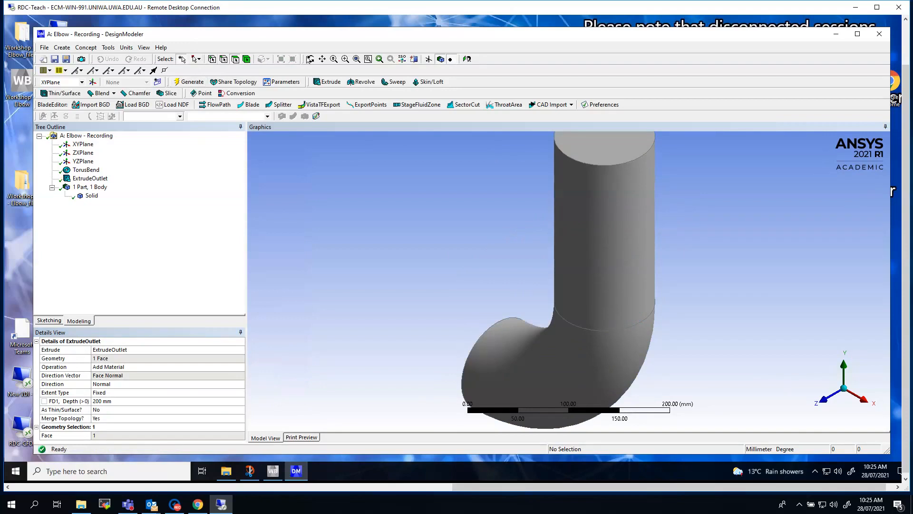
Step: Start a second Extrude feature and assign the elbow's other circular end face, hidden behind the bend, as its geometry
{"action": "left_click", "coordinate": [356, 59]}
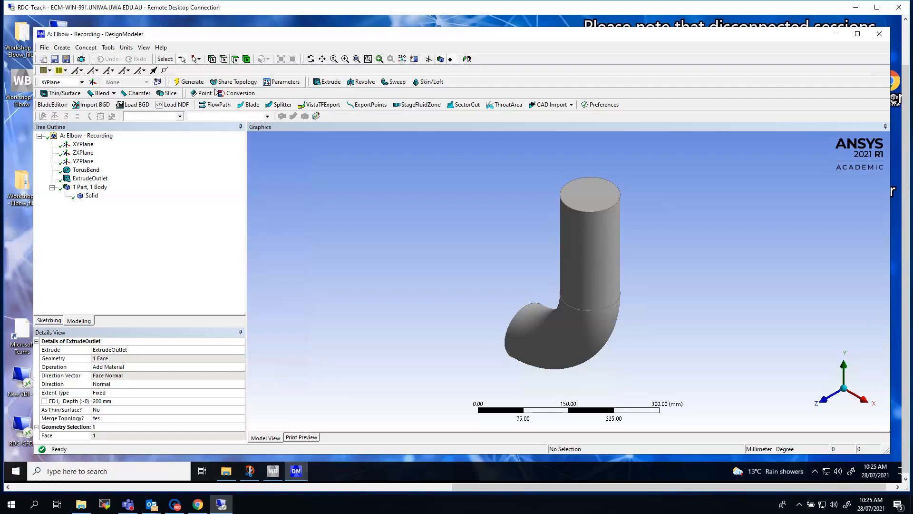
{"action": "left_click", "coordinate": [328, 82]}
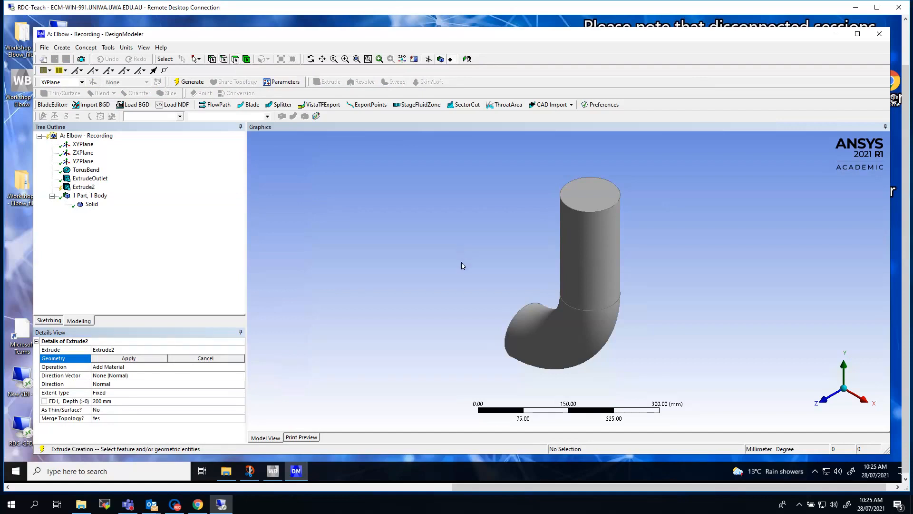
{"action": "left_click", "coordinate": [524, 336]}
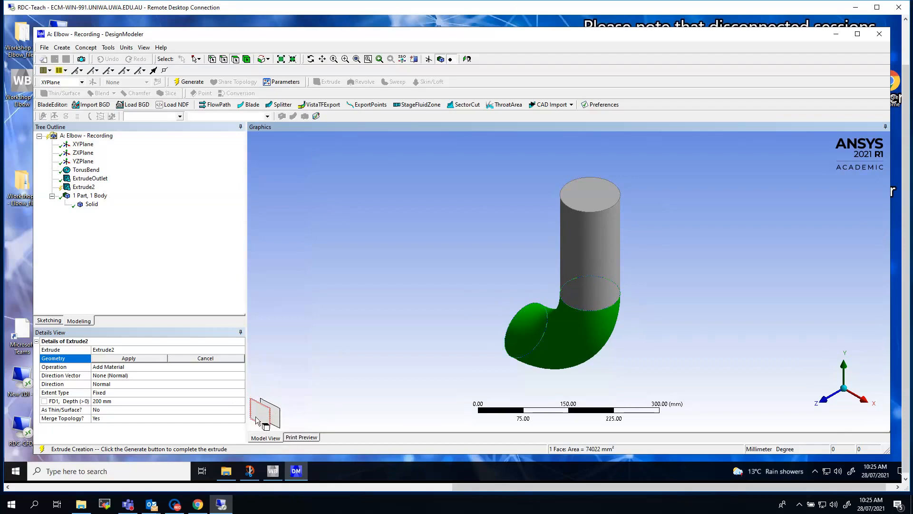
{"action": "left_click", "coordinate": [278, 413]}
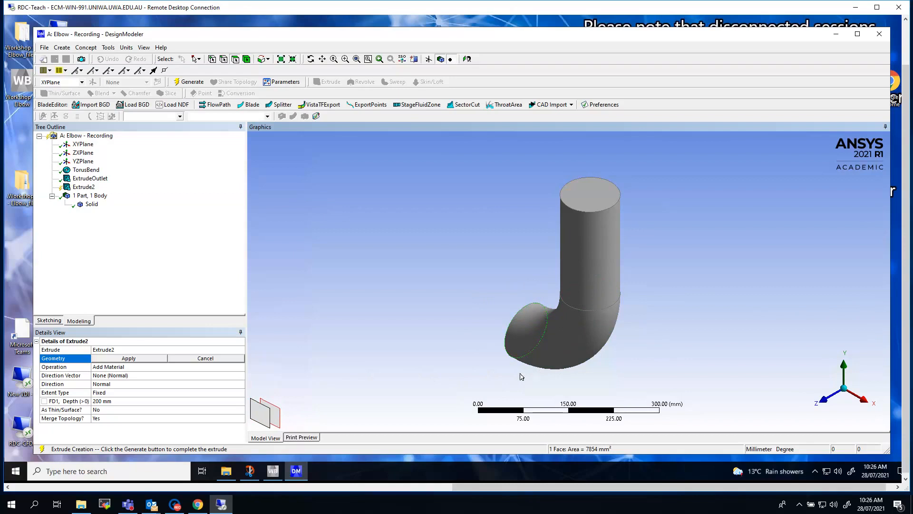
{"action": "left_click", "coordinate": [129, 359]}
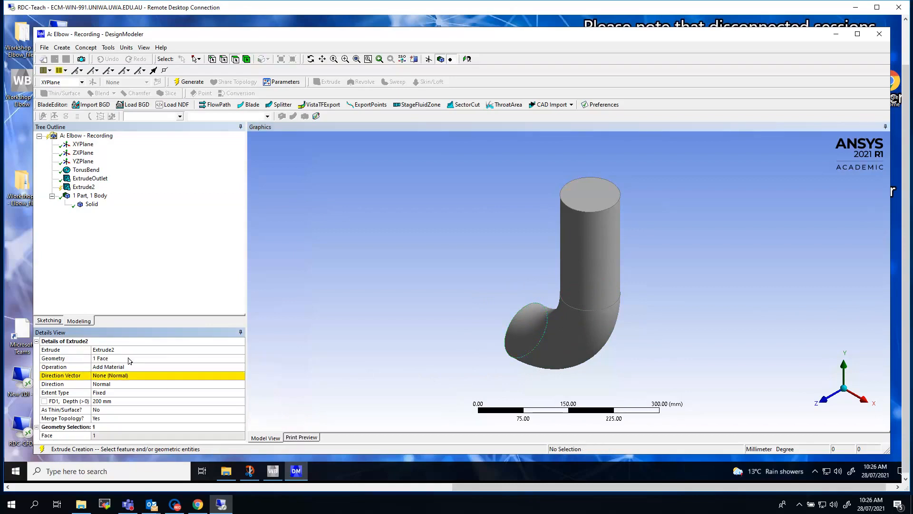
Step: Set the second extrude's direction vector to the normal of its own end face and generate the 200 mm inlet section
{"action": "left_click", "coordinate": [312, 59]}
{"action": "left_click_drag", "start_coordinate": [457, 266], "coordinate": [544, 306]}
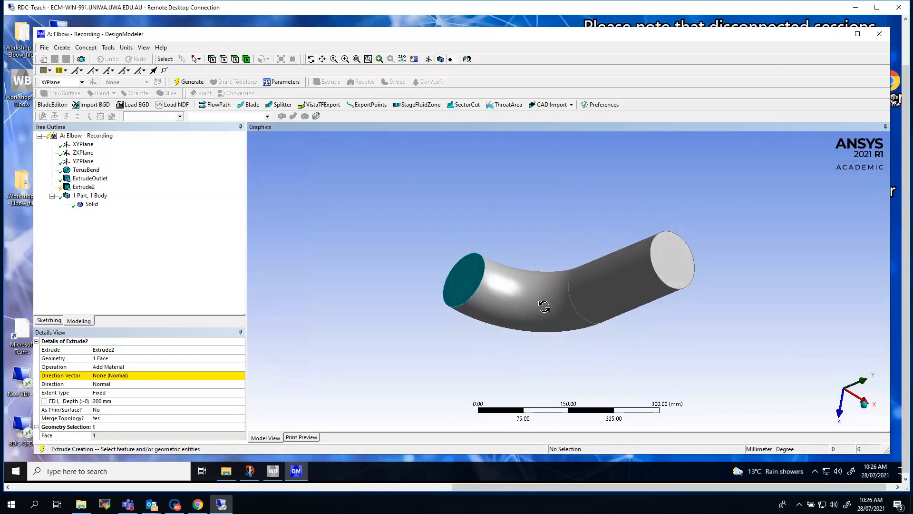
{"action": "left_click", "coordinate": [100, 375]}
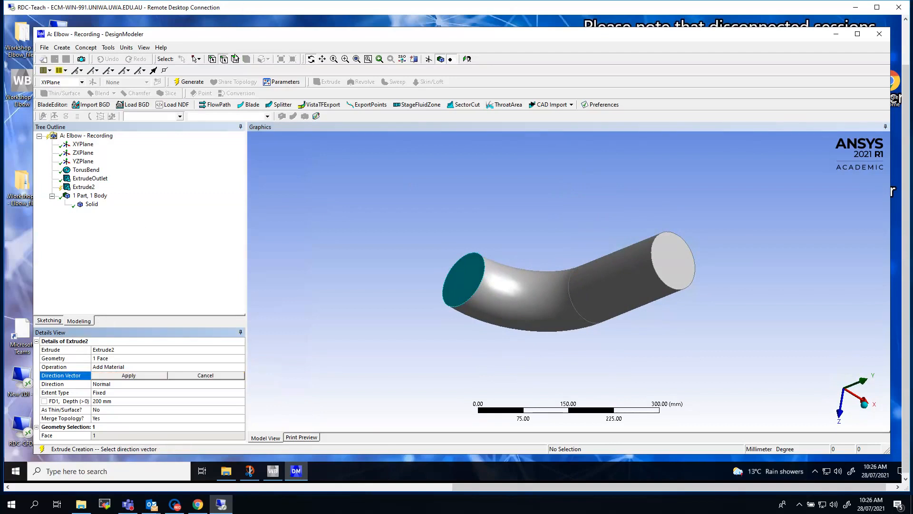
{"action": "left_click", "coordinate": [460, 279]}
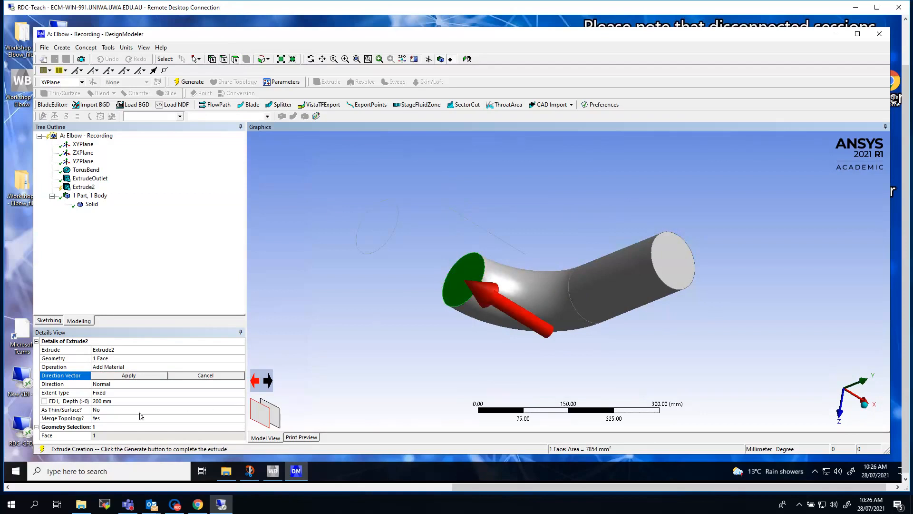
{"action": "left_click", "coordinate": [137, 376]}
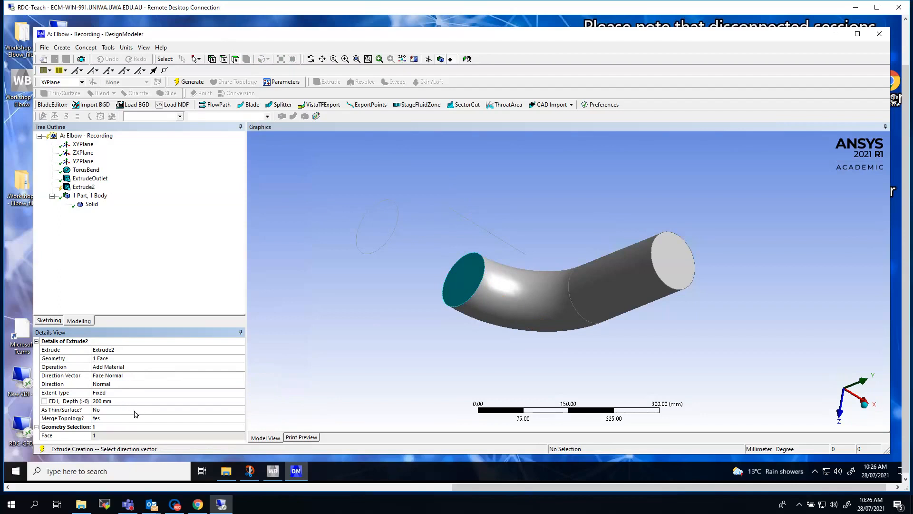
{"action": "left_click", "coordinate": [192, 83]}
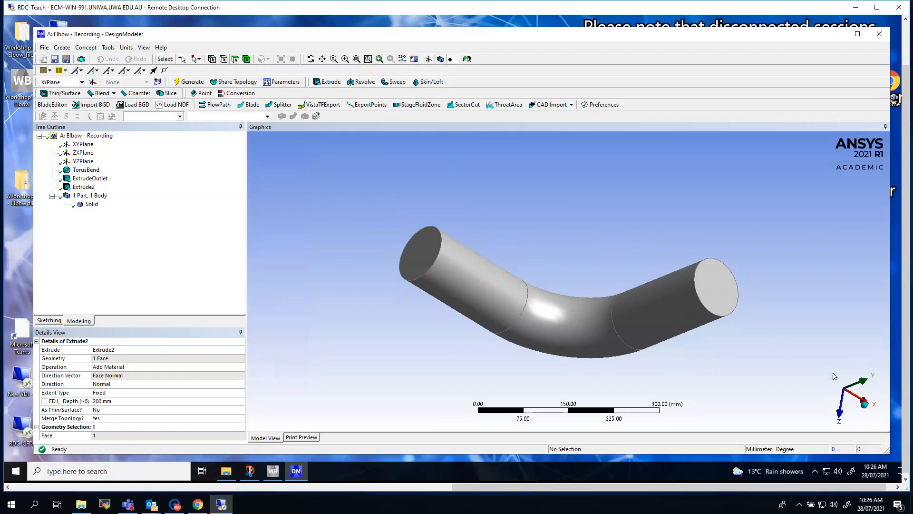
Step: Add a Cylinder primitive to the model and name it CylinderSide
{"action": "left_click", "coordinate": [865, 407]}
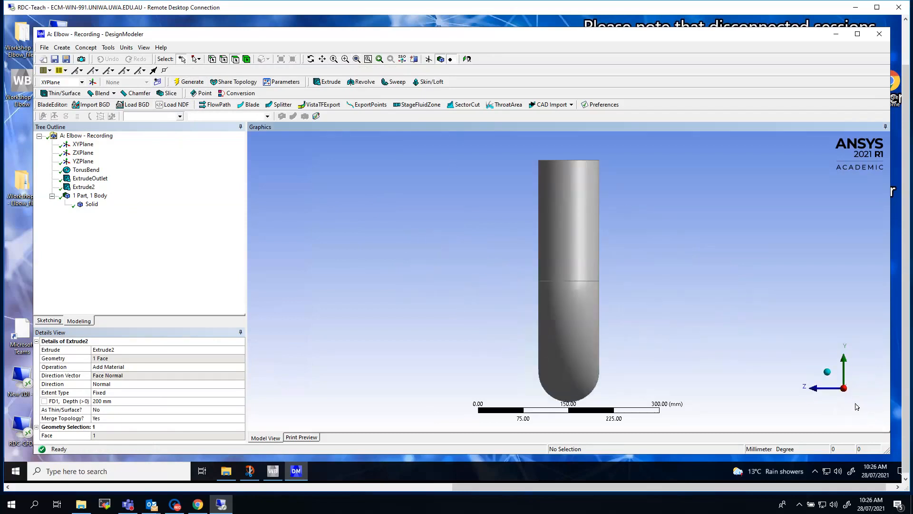
{"action": "left_click", "coordinate": [828, 372]}
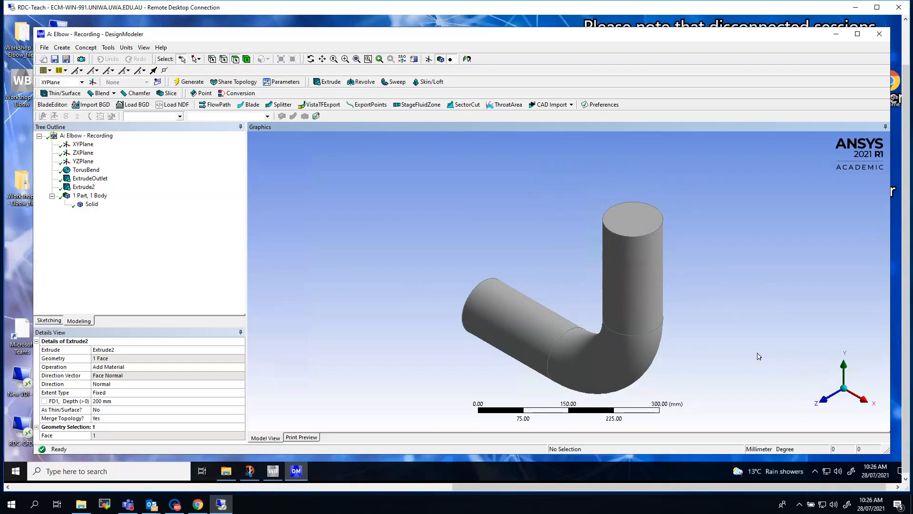
{"action": "left_click", "coordinate": [62, 49]}
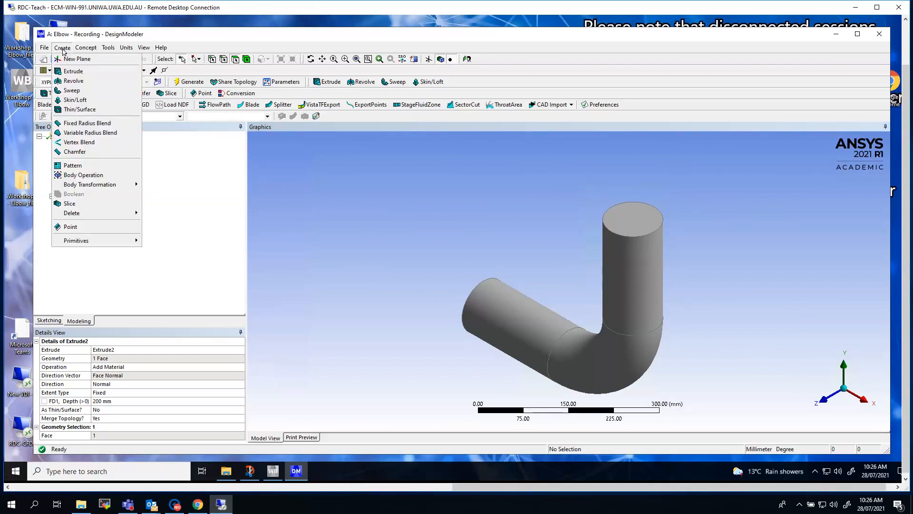
{"action": "mouse_move", "coordinate": [95, 242]}
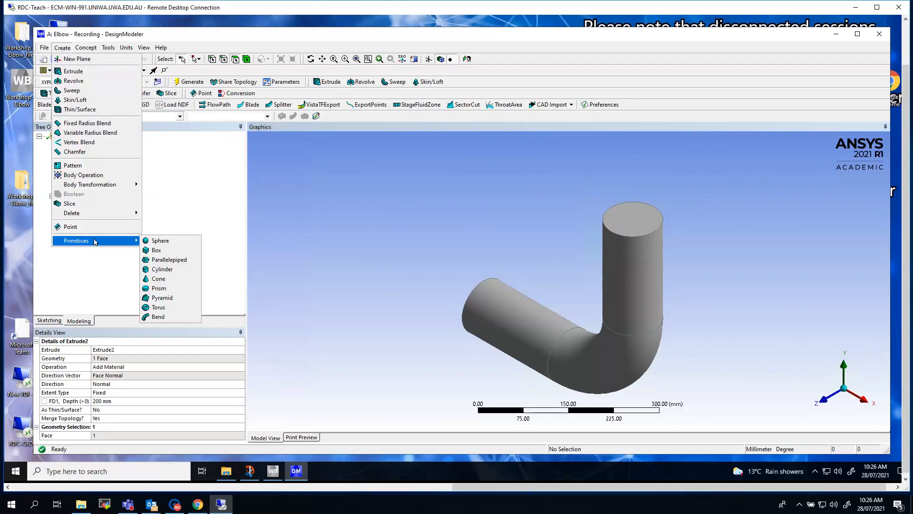
{"action": "left_click", "coordinate": [171, 270]}
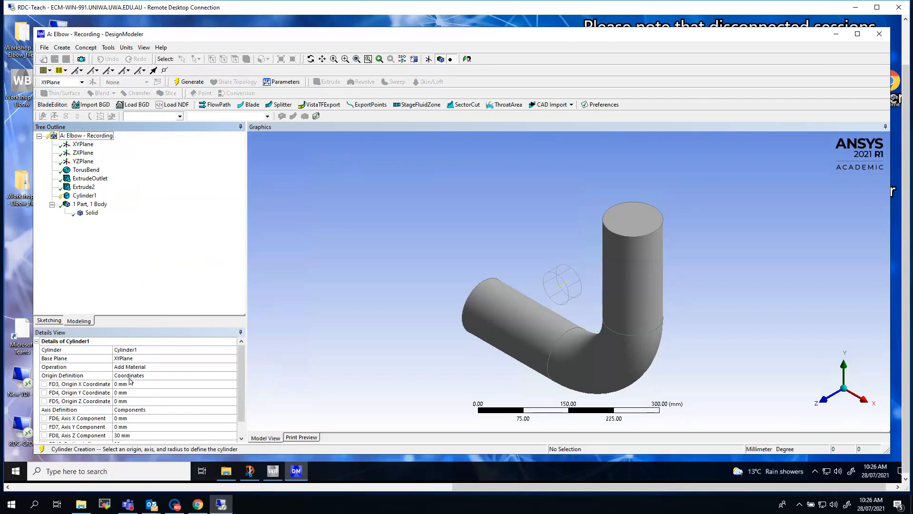
{"action": "left_click", "coordinate": [148, 349]}
{"action": "left_click", "coordinate": [148, 350]}
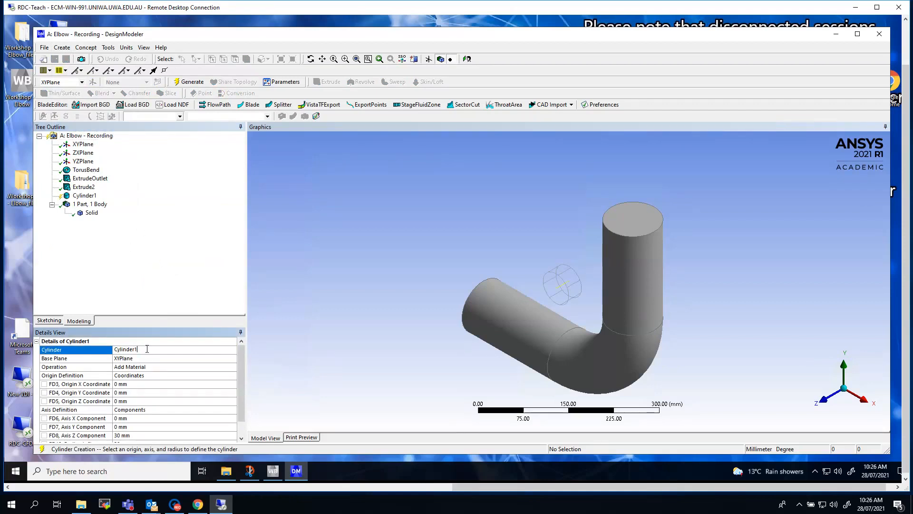
{"action": "key", "text": "BackSpace"}
{"action": "type", "text": "Side"}
{"action": "key", "text": "Return"}
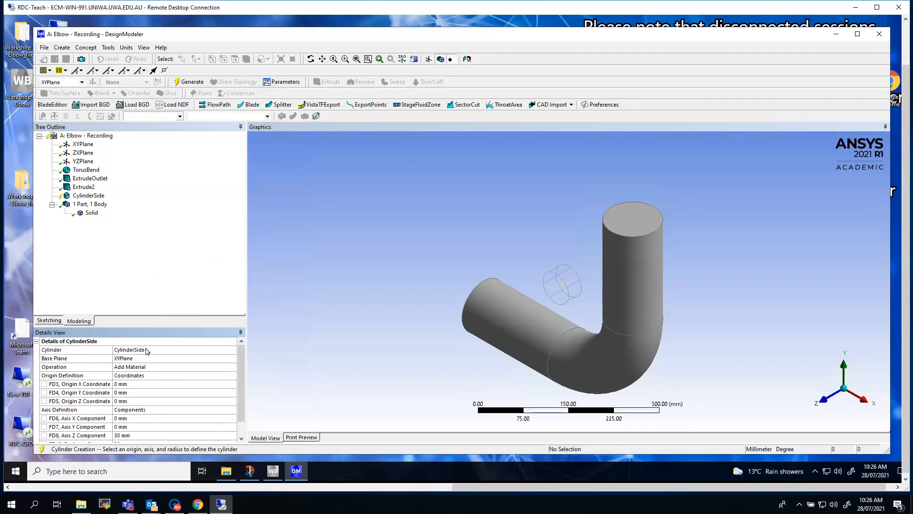
Step: Set the cylinder's origin to X 137.5 mm and Y 225 mm, and its axis Y component to 125 mm
{"action": "left_click", "coordinate": [130, 384]}
{"action": "type", "text": "137.5"}
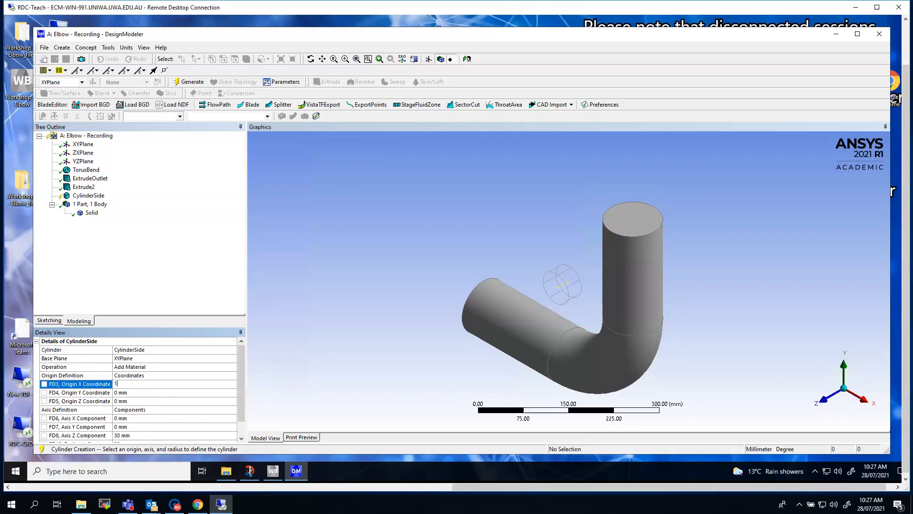
{"action": "left_click", "coordinate": [128, 392]}
{"action": "type", "text": "225"}
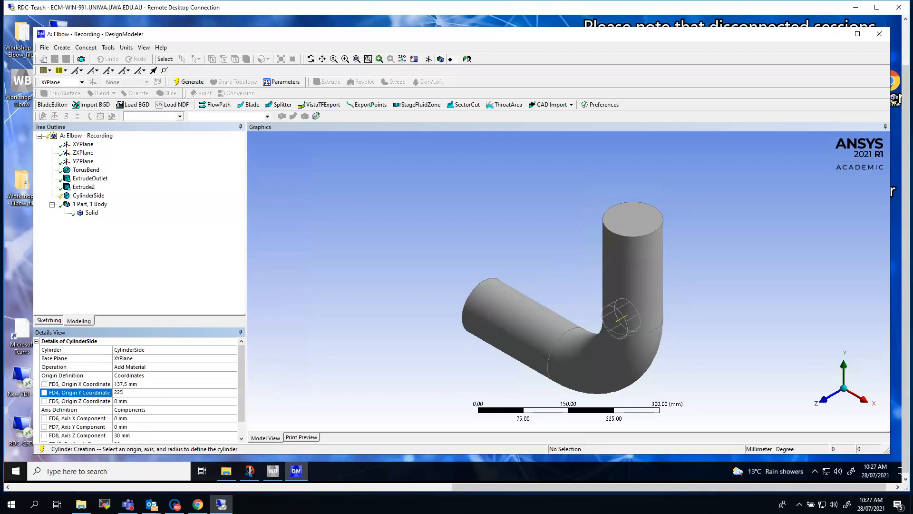
{"action": "left_click", "coordinate": [152, 401]}
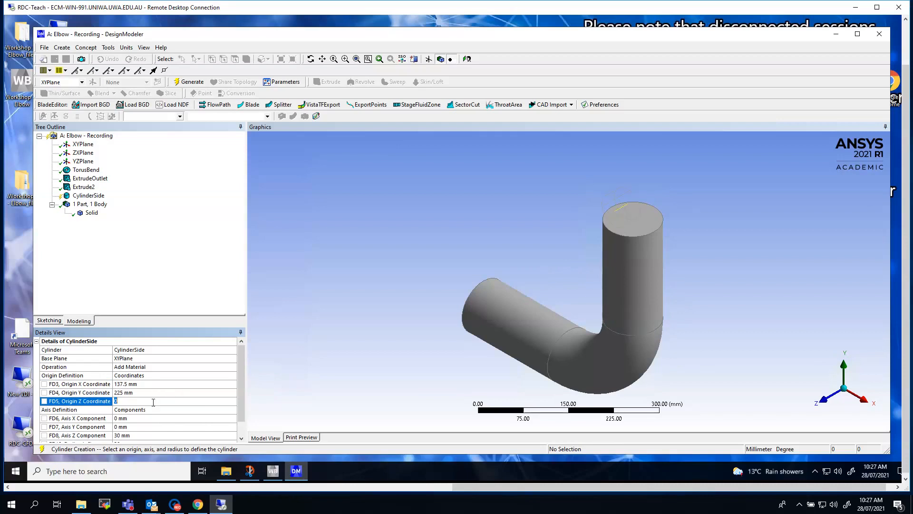
{"action": "scroll", "coordinate": [142, 423], "scroll_direction": "down", "scroll_amount": 1}
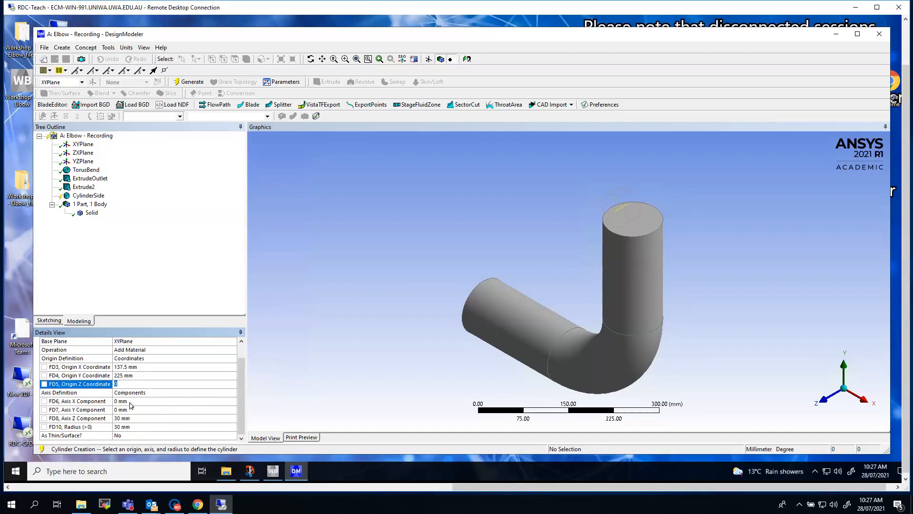
{"action": "left_click", "coordinate": [128, 410]}
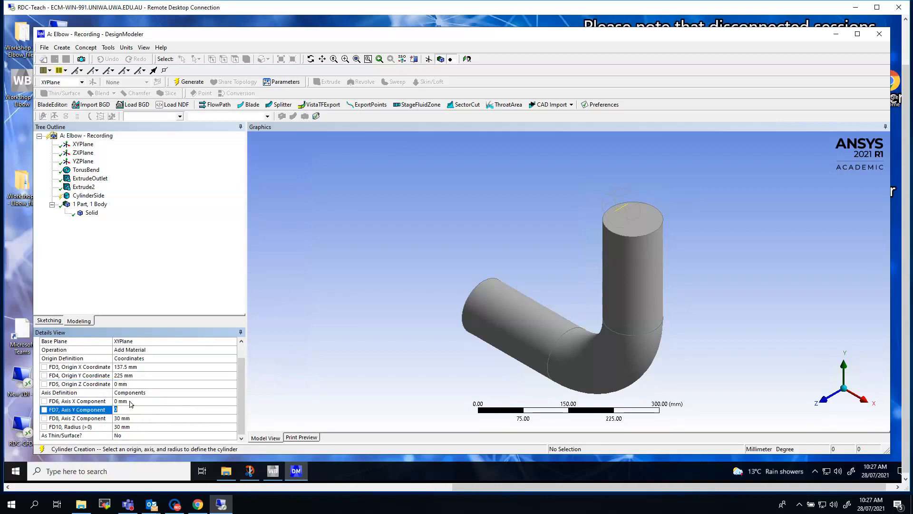
{"action": "type", "text": "125"}
{"action": "key", "text": "Return"}
Step: Set the cylinder's origin Y coordinate to -225 mm, generate it and inspect its alignment along the X axis
{"action": "left_click", "coordinate": [117, 375]}
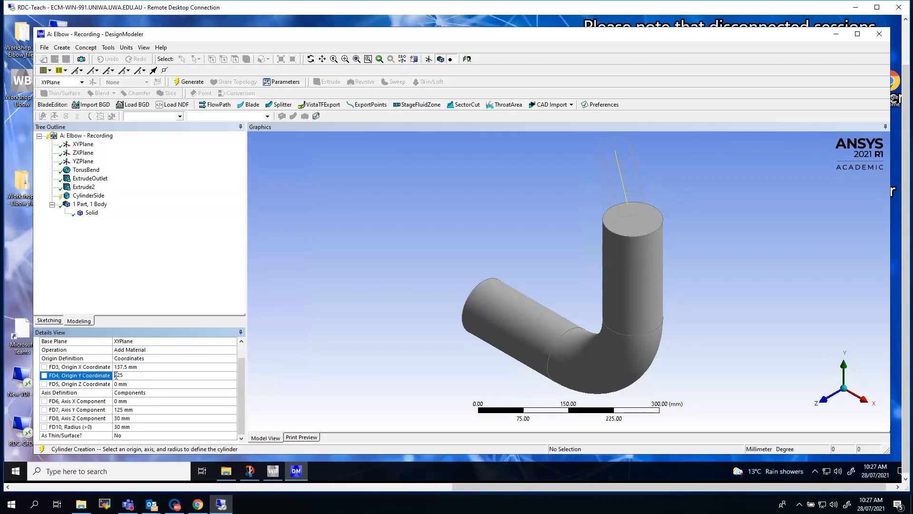
{"action": "key", "text": "Return"}
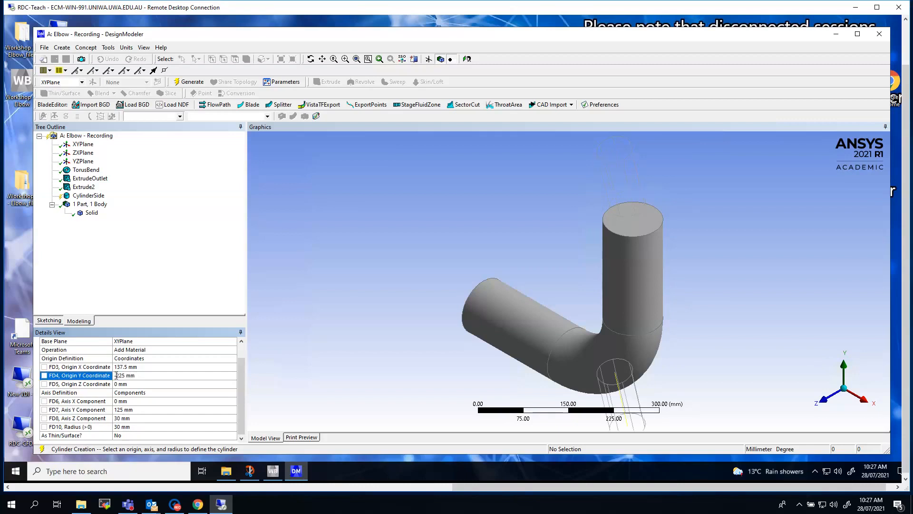
{"action": "left_click", "coordinate": [116, 375]}
{"action": "type", "text": "-"}
{"action": "left_click", "coordinate": [192, 85]}
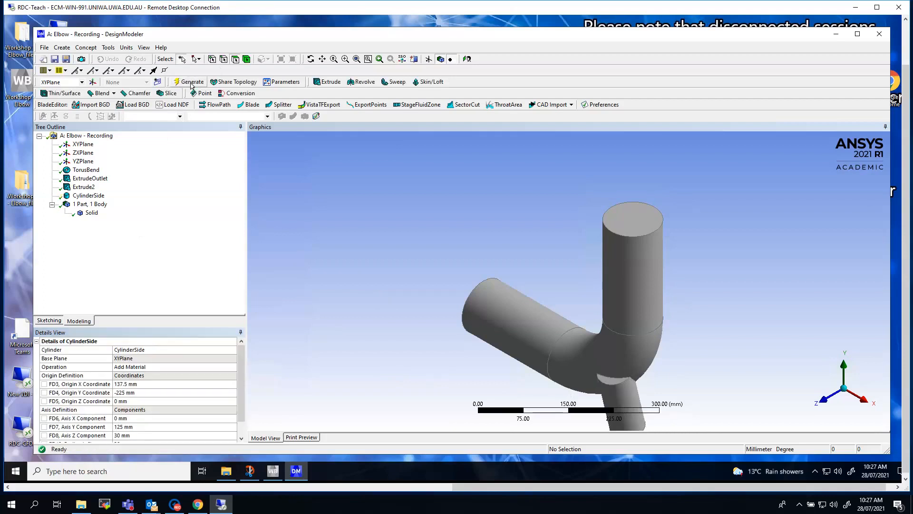
{"action": "left_click", "coordinate": [860, 400]}
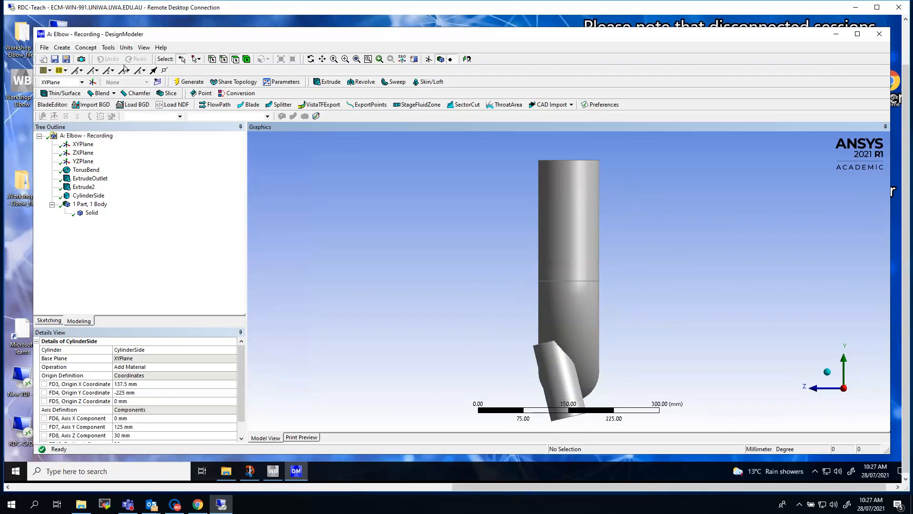
Step: Set the Axis Z Component of CylinderSide to 0 mm
{"action": "left_click", "coordinate": [89, 196]}
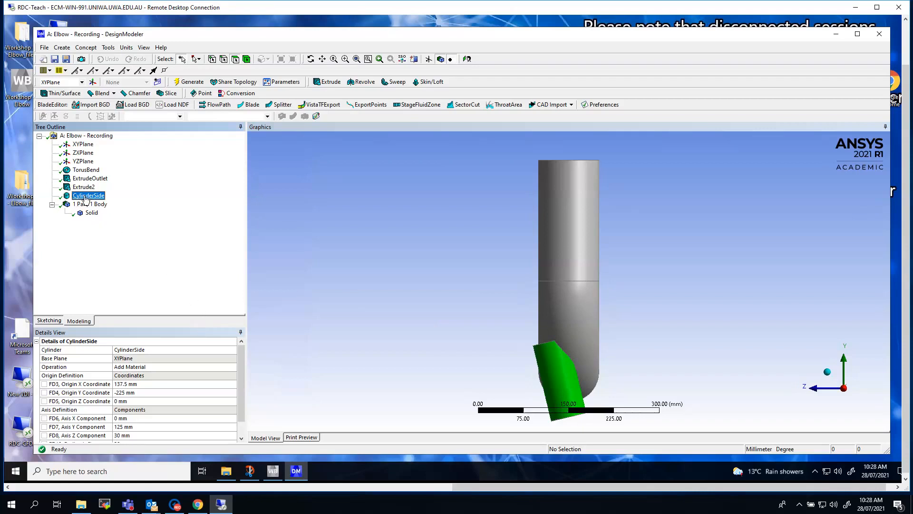
{"action": "right_click", "coordinate": [85, 199]}
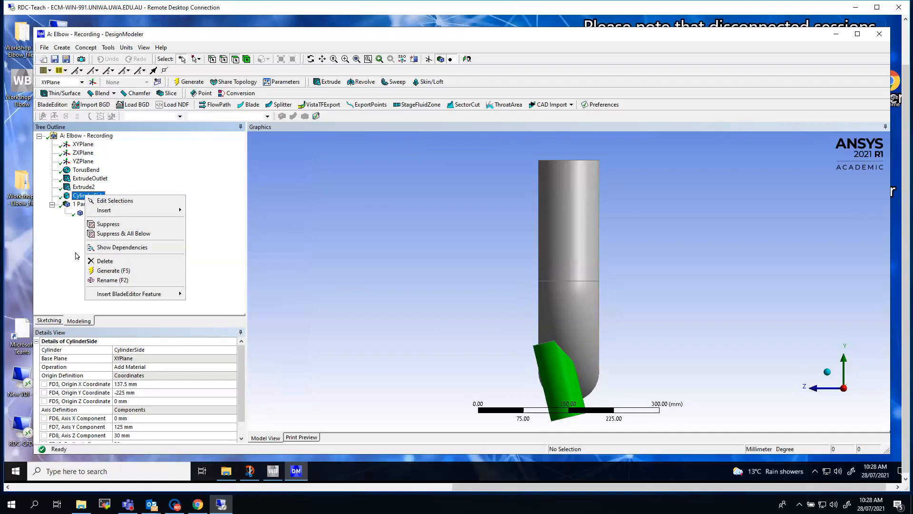
{"action": "left_click", "coordinate": [64, 256]}
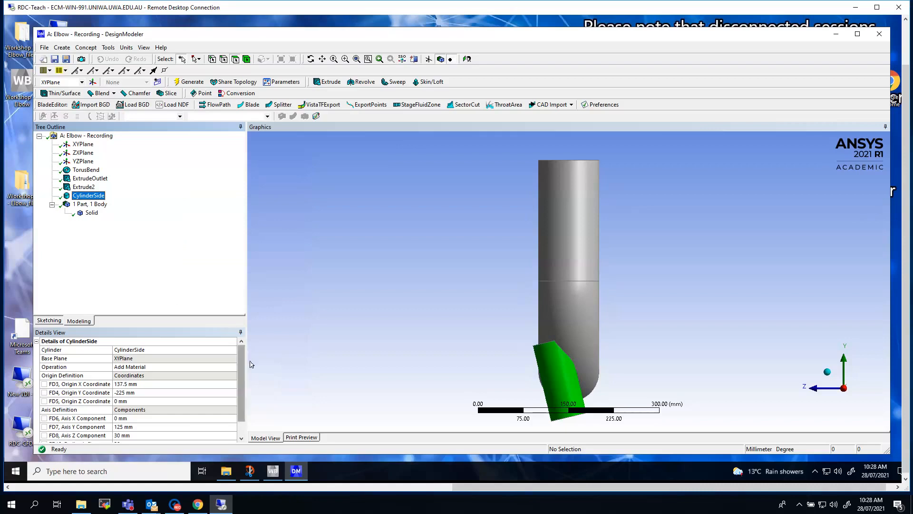
{"action": "left_click_drag", "start_coordinate": [244, 406], "coordinate": [242, 422]}
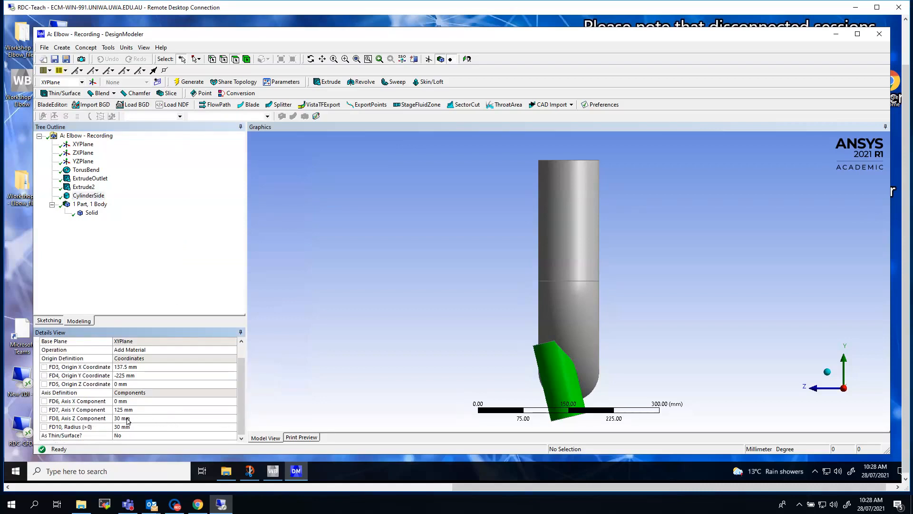
{"action": "left_click", "coordinate": [127, 419]}
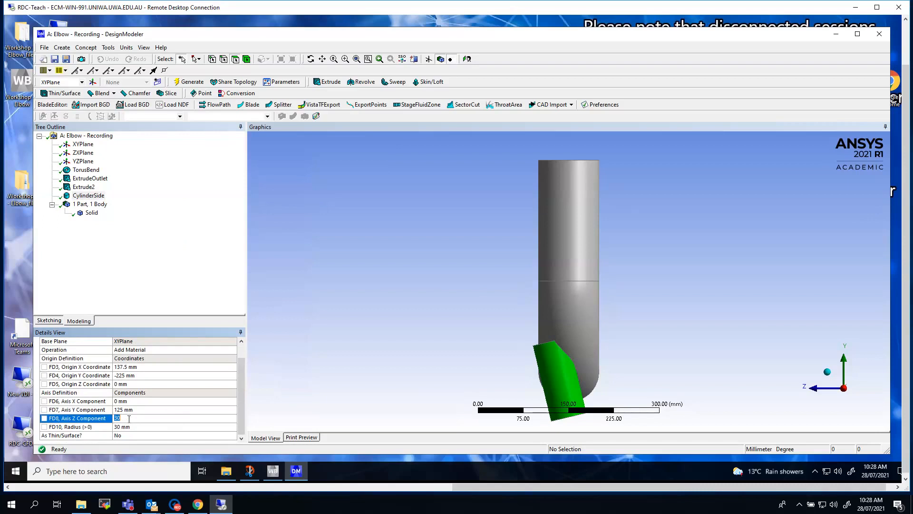
{"action": "type", "text": "0"}
{"action": "key", "text": "Return"}
Step: Set the CylinderSide radius to 12.5 mm, generate it and view the elbow along the Z axis
{"action": "left_click", "coordinate": [125, 427]}
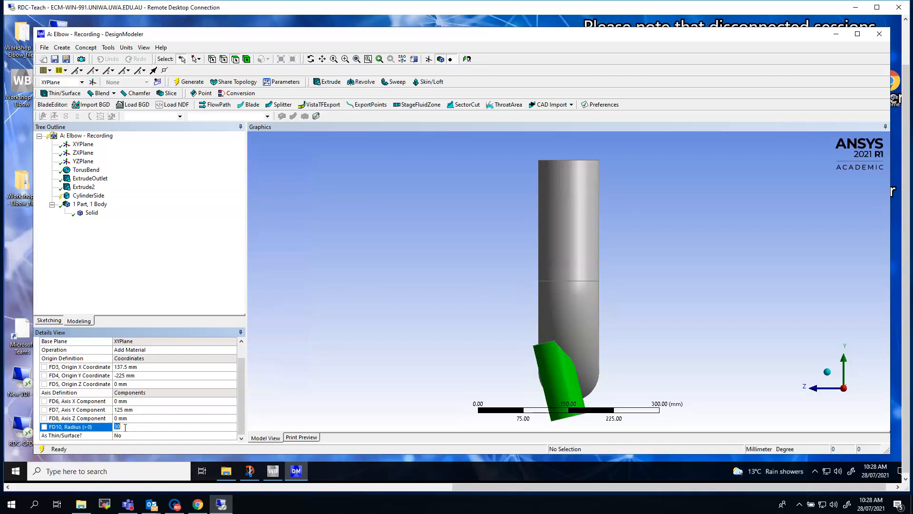
{"action": "type", "text": "12.5"}
{"action": "key", "text": "Return"}
{"action": "left_click", "coordinate": [192, 82]}
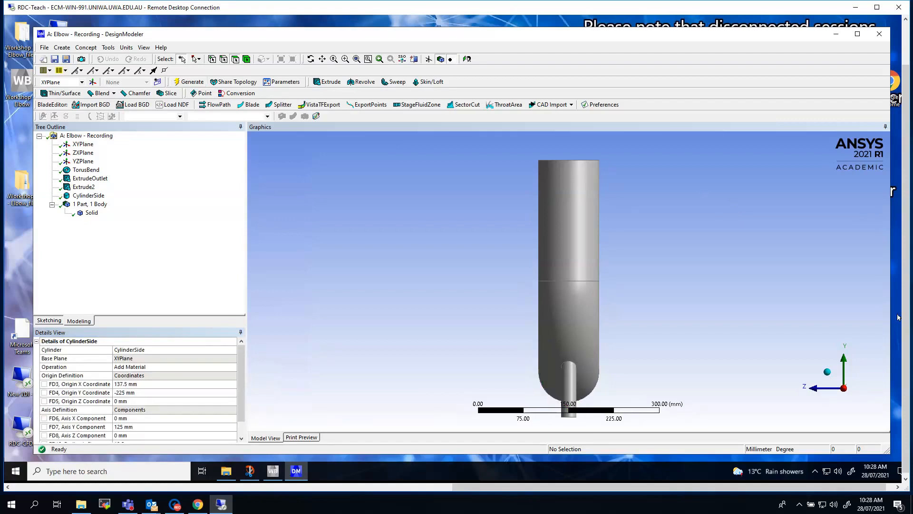
{"action": "left_click", "coordinate": [819, 389]}
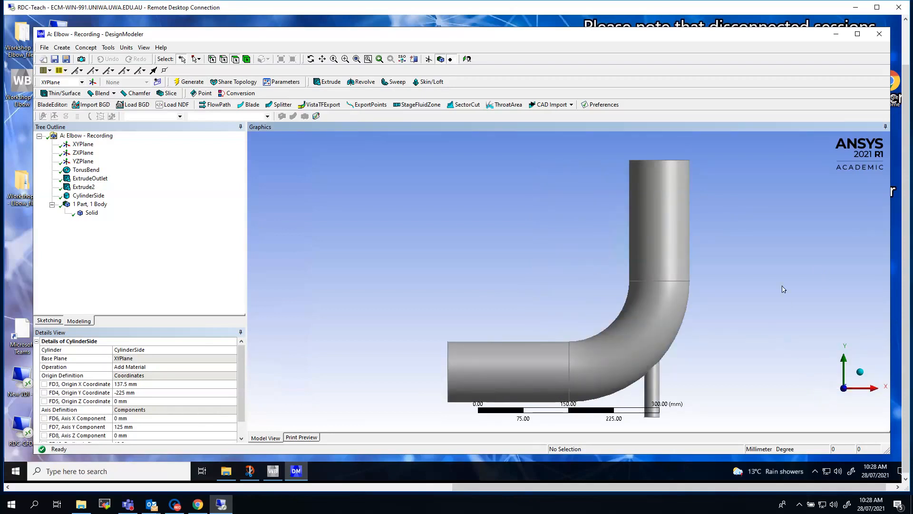
Step: Add a Fixed Radius Blend to the model with a radius of 5 mm
{"action": "left_click", "coordinate": [333, 59]}
{"action": "left_click_drag", "start_coordinate": [633, 339], "coordinate": [681, 396]}
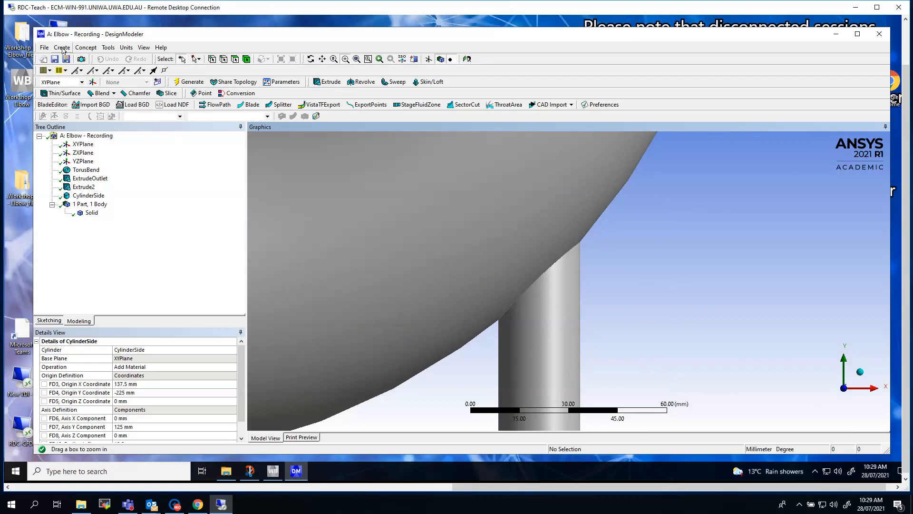
{"action": "left_click", "coordinate": [63, 49]}
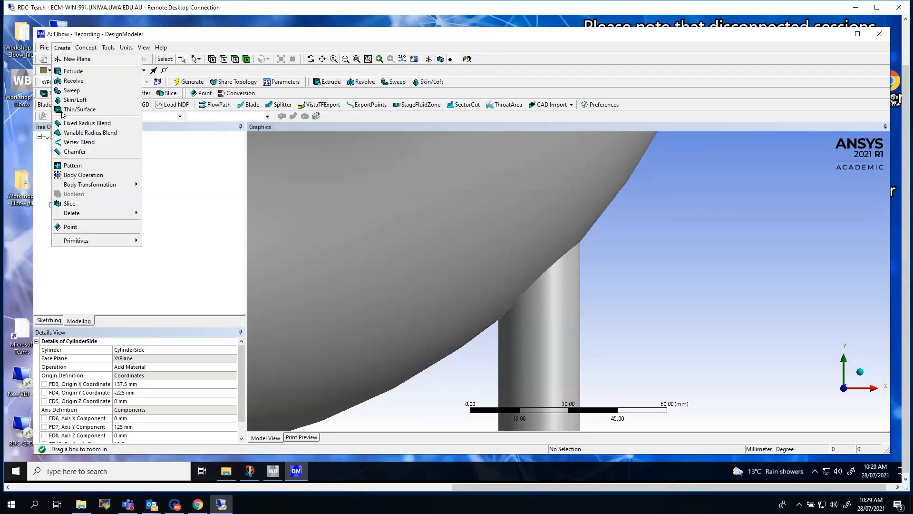
{"action": "left_click", "coordinate": [65, 124]}
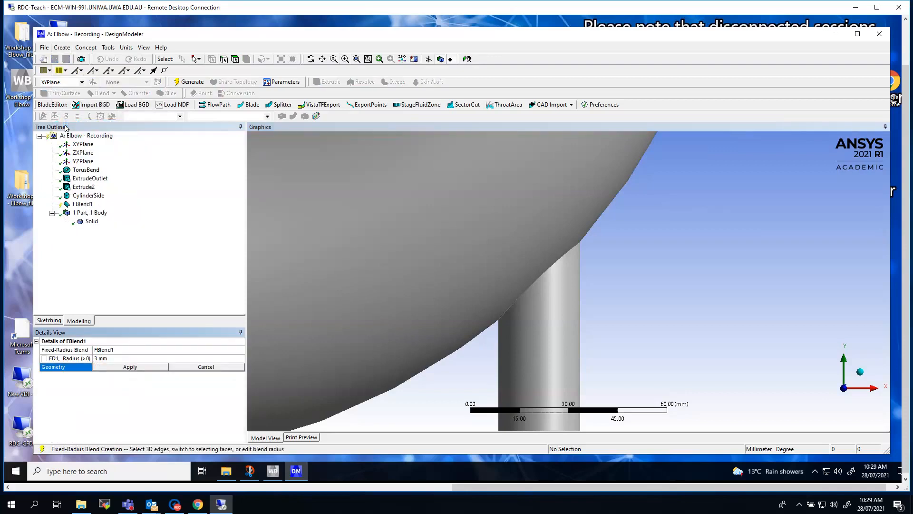
{"action": "left_click", "coordinate": [110, 358]}
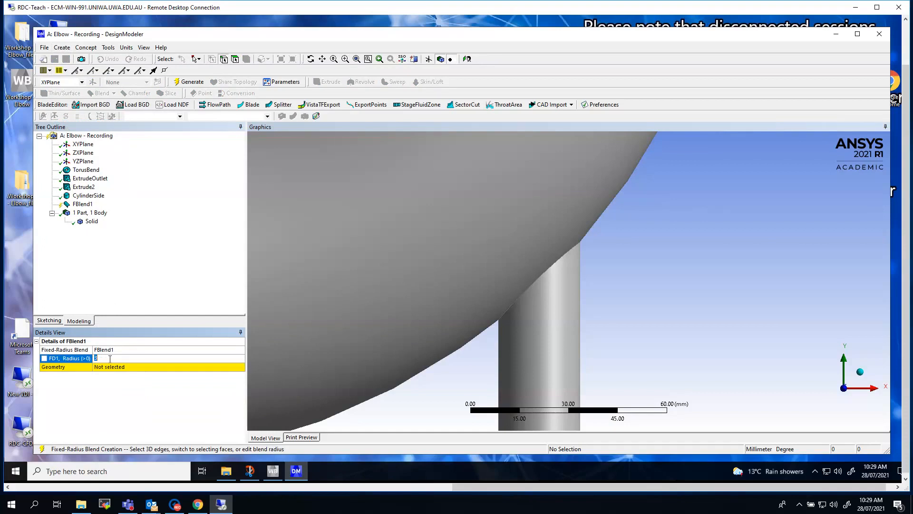
{"action": "key", "text": "Return"}
Step: Apply the blend to the intersection edge between the side pipe and the bend, and generate it
{"action": "left_click", "coordinate": [131, 366]}
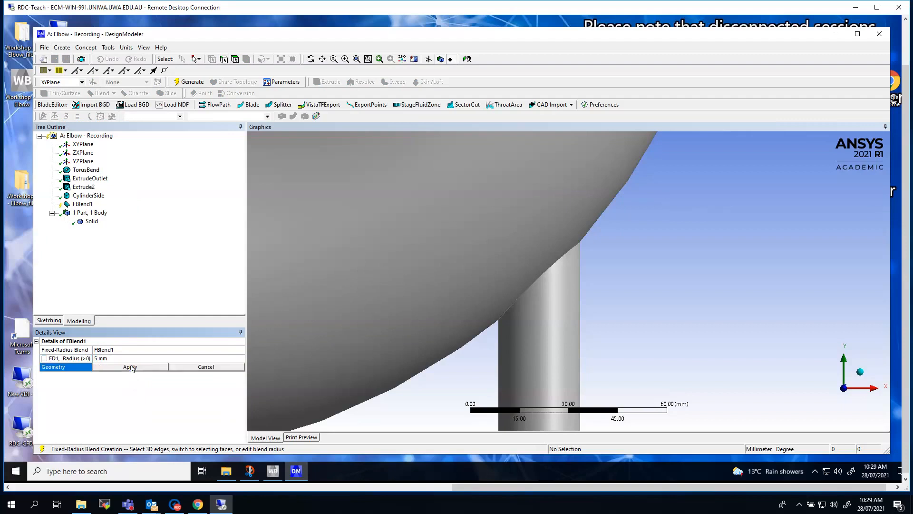
{"action": "left_click", "coordinate": [540, 277]}
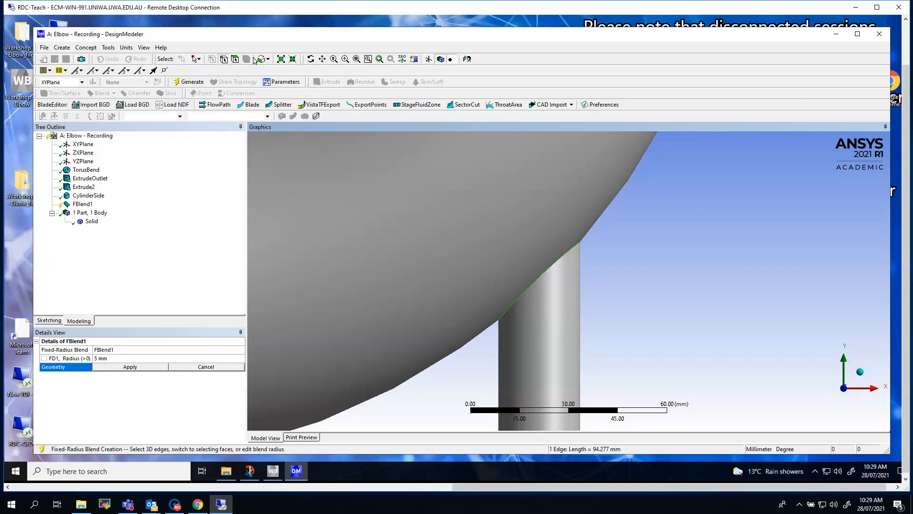
{"action": "left_click", "coordinate": [310, 59]}
{"action": "left_click_drag", "start_coordinate": [473, 227], "coordinate": [456, 226]}
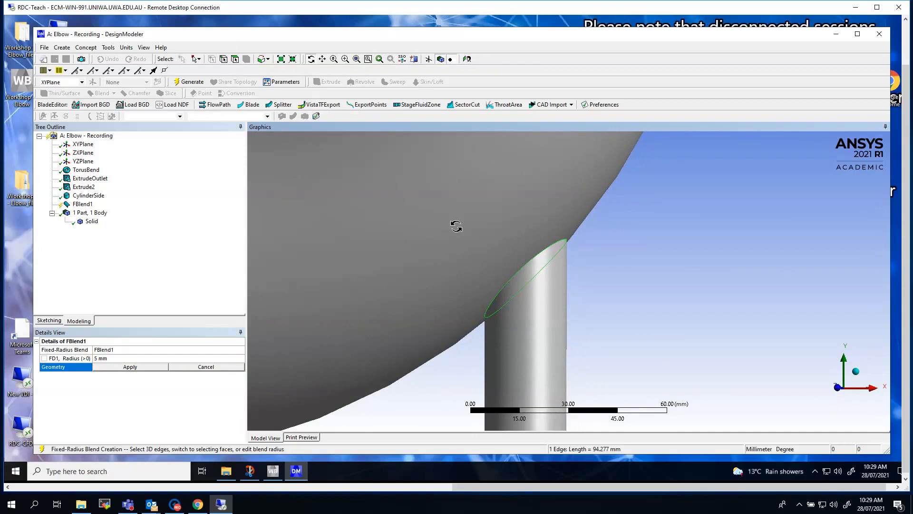
{"action": "left_click", "coordinate": [125, 368]}
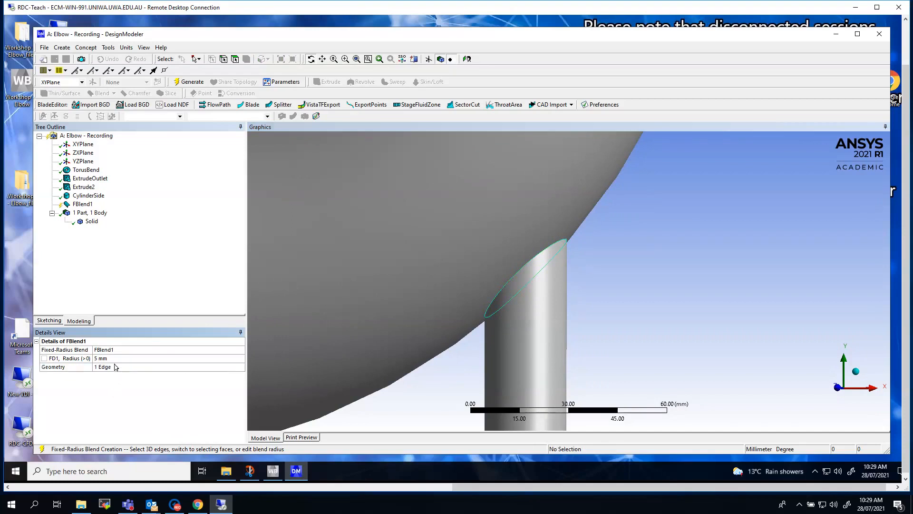
{"action": "left_click", "coordinate": [189, 83]}
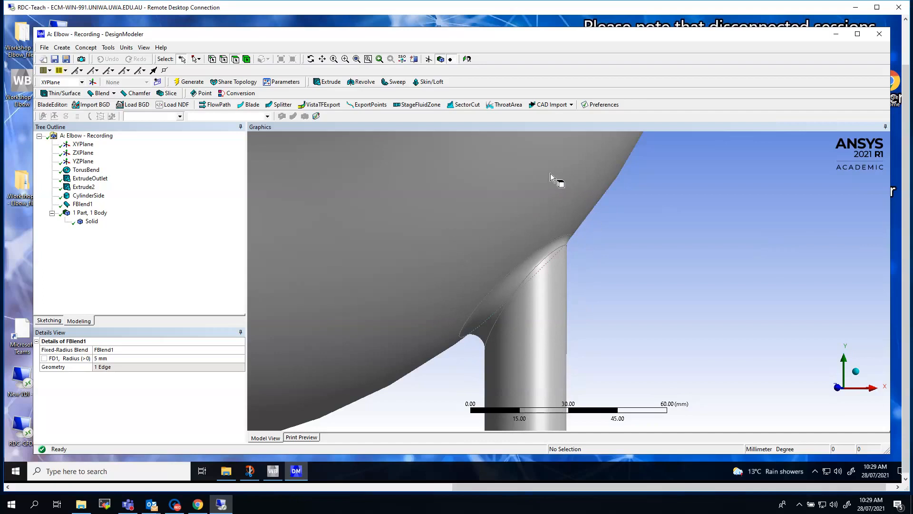
Step: Change the elbow's solid body from Solid to Fluid
{"action": "left_click", "coordinate": [356, 59]}
{"action": "left_click", "coordinate": [856, 374]}
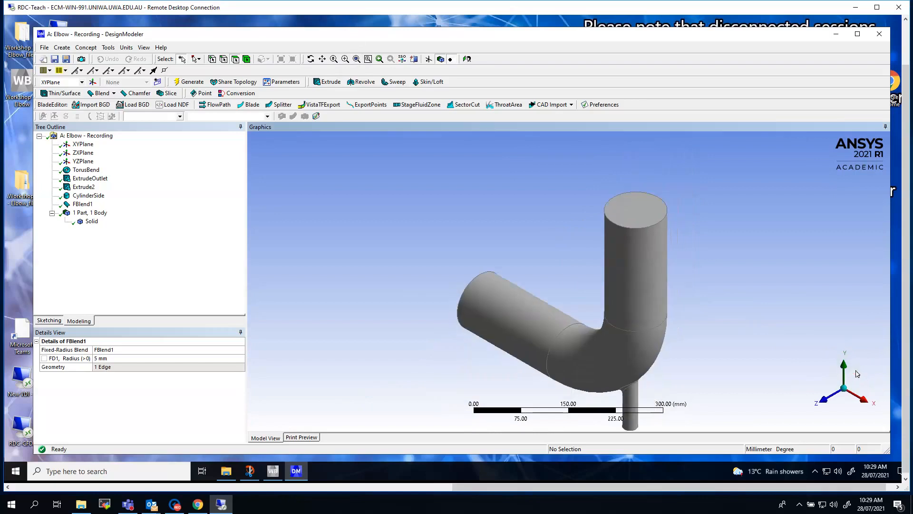
{"action": "left_click", "coordinate": [345, 59]}
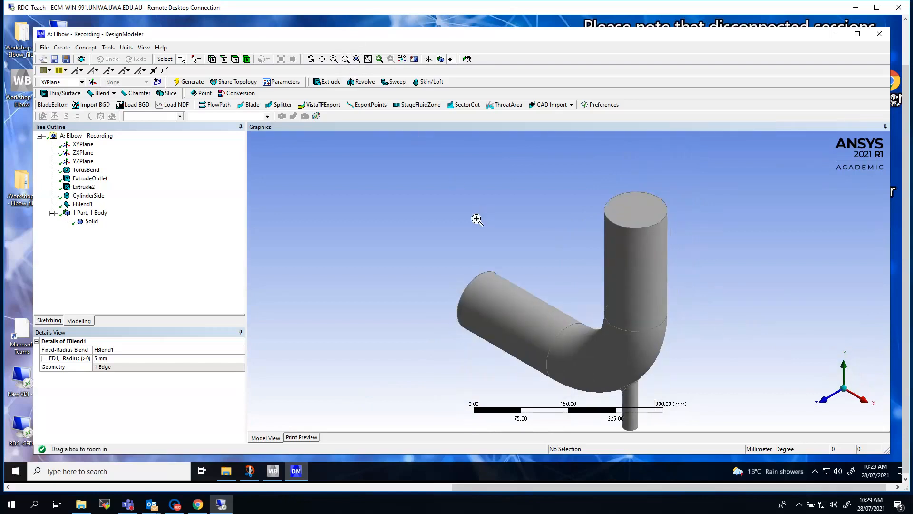
{"action": "left_click_drag", "start_coordinate": [422, 171], "coordinate": [677, 432]}
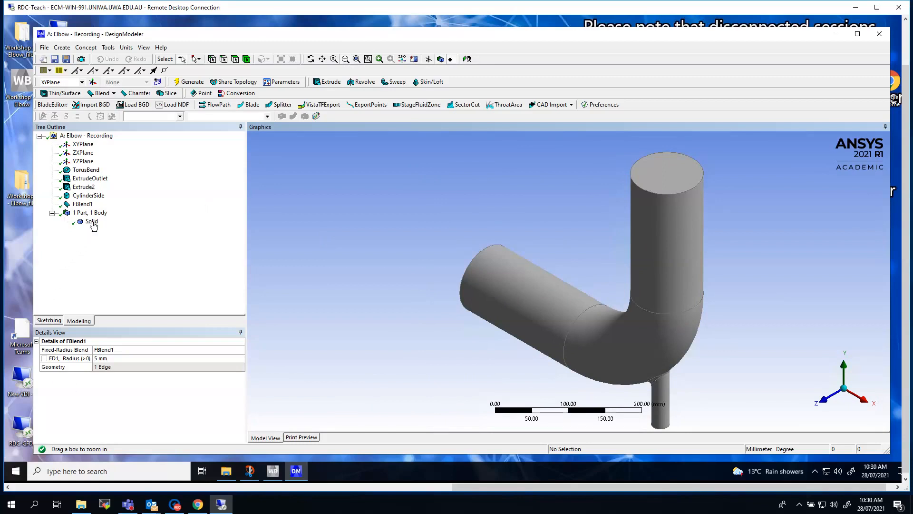
{"action": "left_click", "coordinate": [91, 222]}
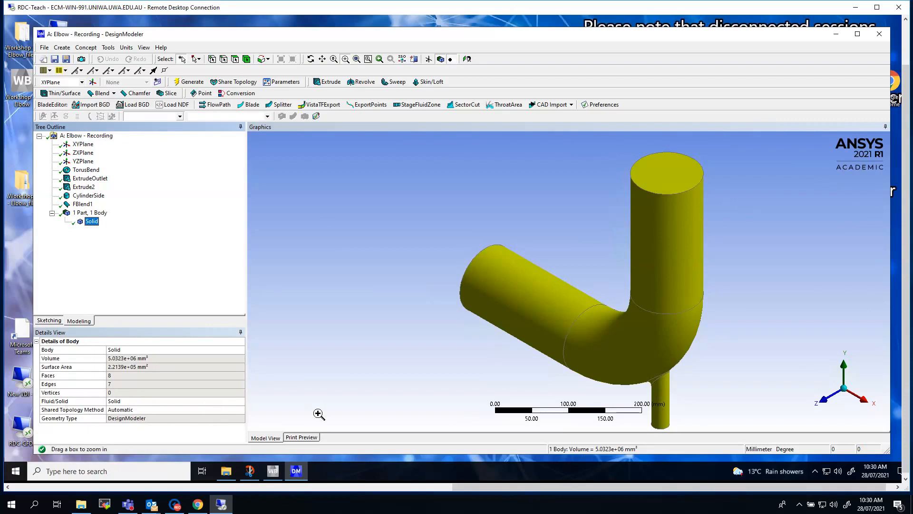
{"action": "left_click", "coordinate": [206, 402]}
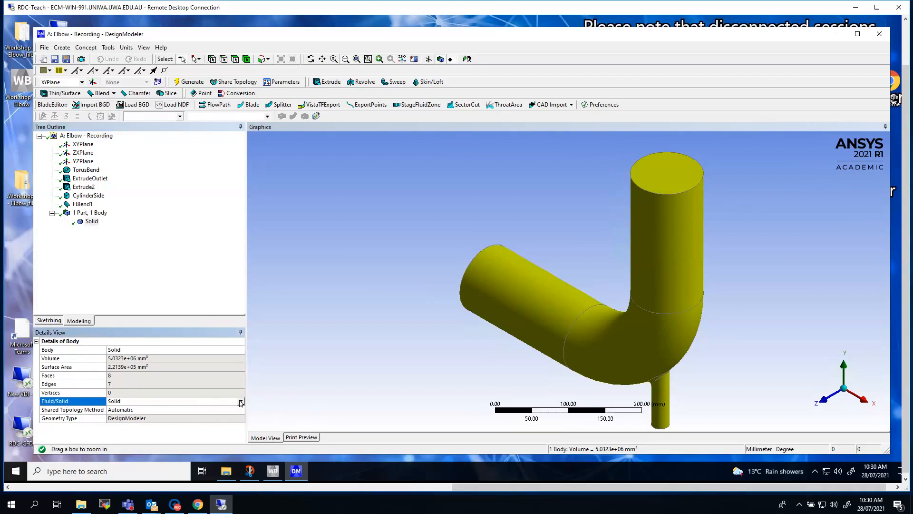
{"action": "left_click", "coordinate": [241, 402]}
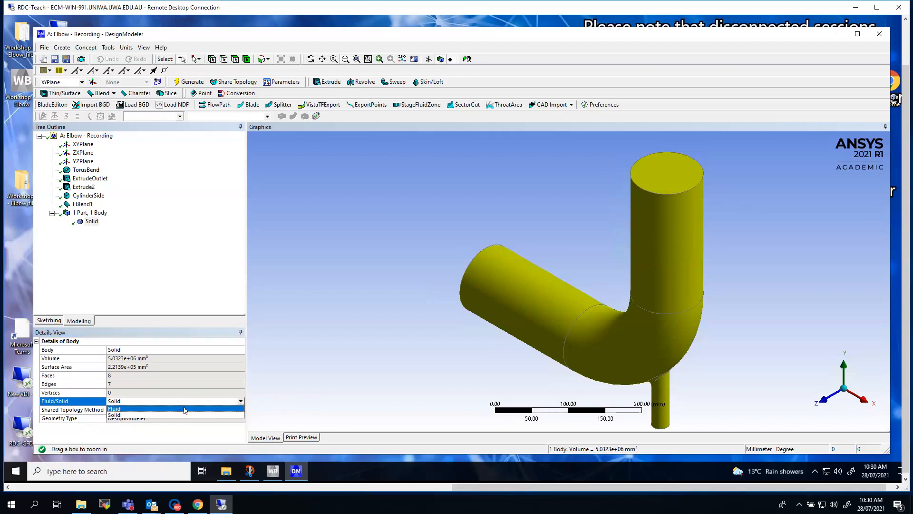
{"action": "left_click", "coordinate": [185, 409]}
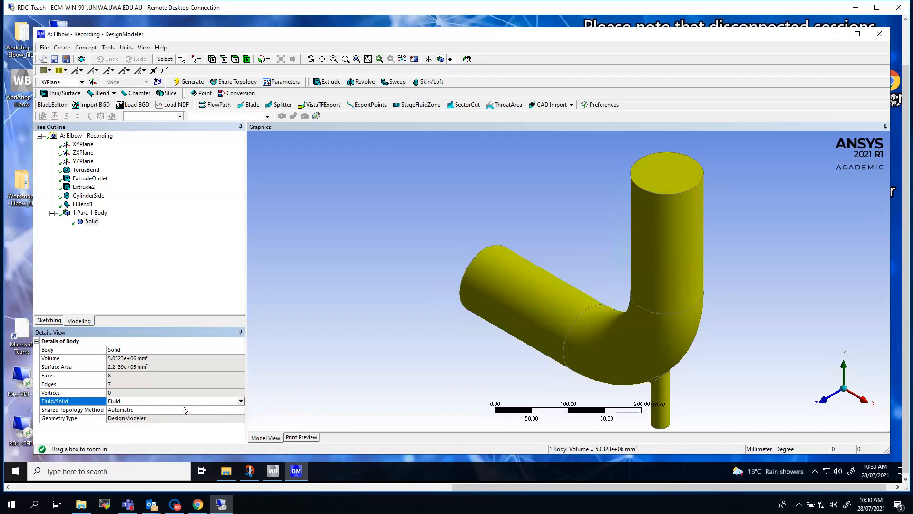
Step: Rename the elbow body as fluidbody
{"action": "left_click", "coordinate": [144, 350]}
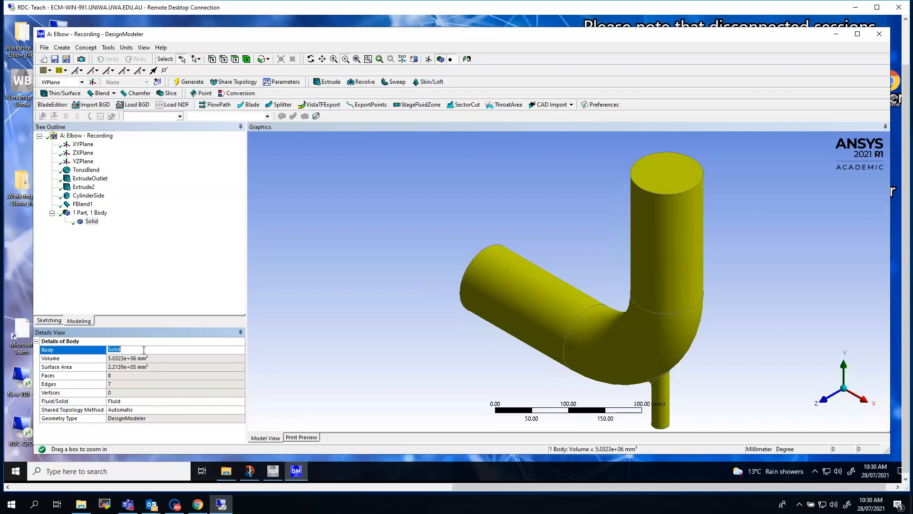
{"action": "type", "text": "fluidbody"}
{"action": "key", "text": "Return"}
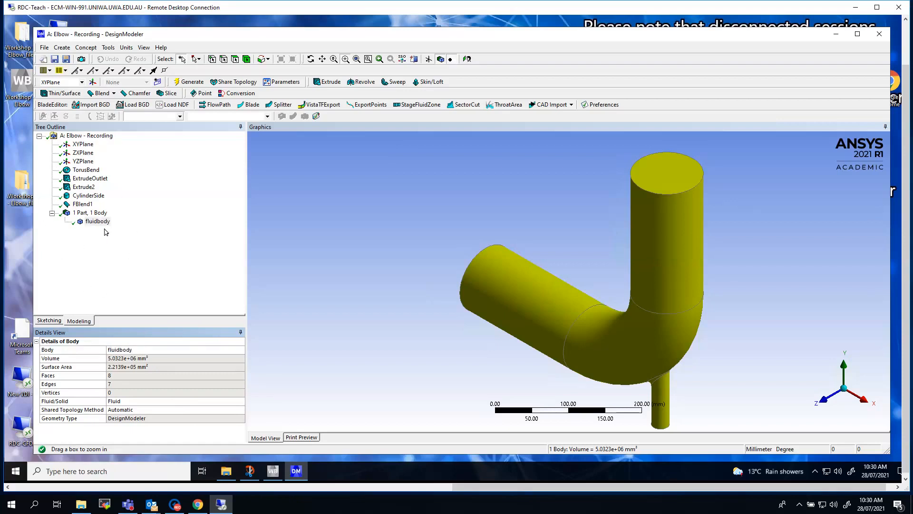
Step: Capture an image of the unhighlighted elbow as the PNG "Workshop 1 - Elbow - Geometry" in user_files, replacing the existing file
{"action": "left_click", "coordinate": [97, 213]}
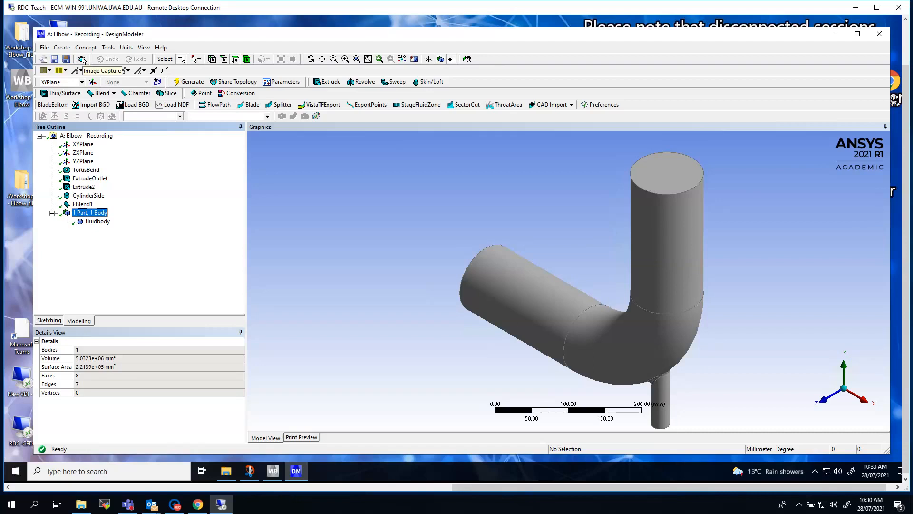
{"action": "left_click", "coordinate": [82, 59]}
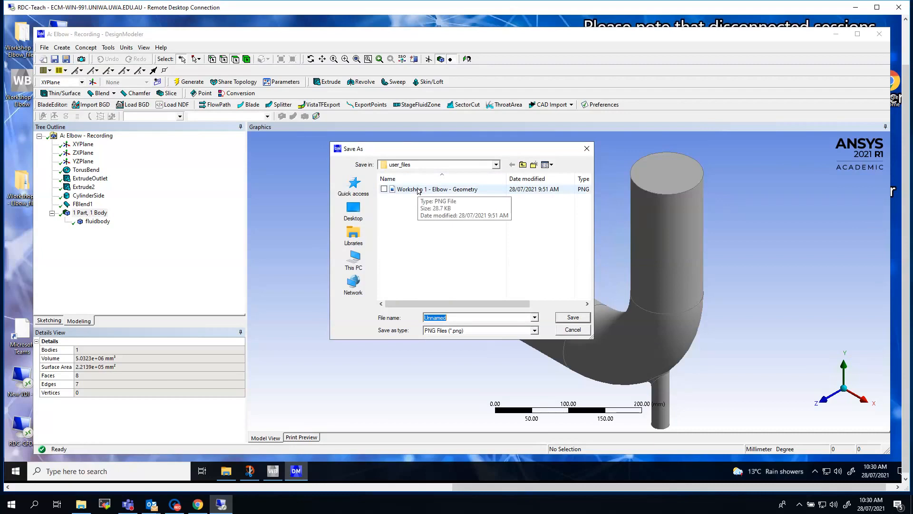
{"action": "left_click", "coordinate": [419, 189]}
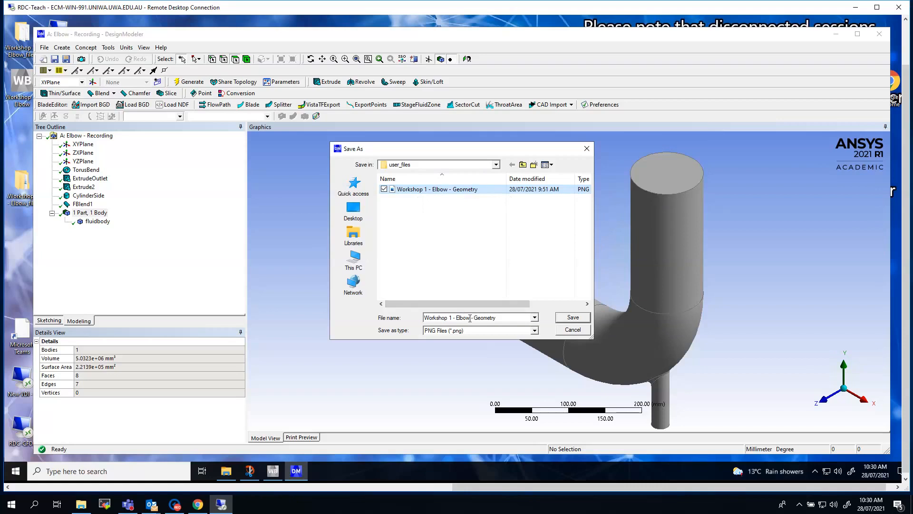
{"action": "left_click", "coordinate": [496, 164]}
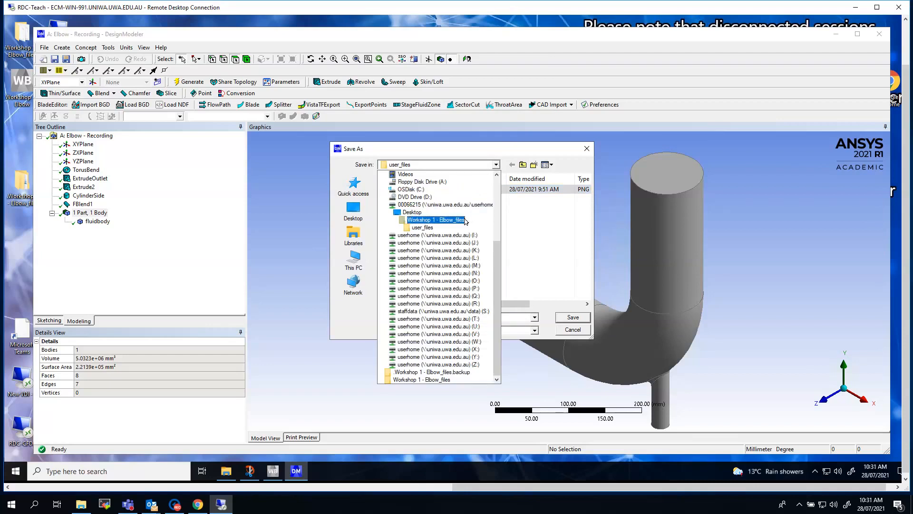
{"action": "left_click", "coordinate": [430, 228]}
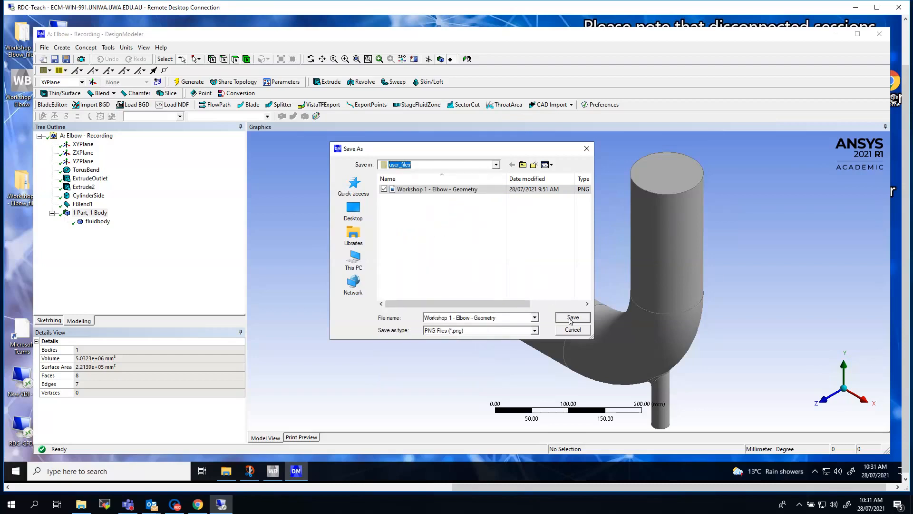
{"action": "left_click", "coordinate": [571, 319]}
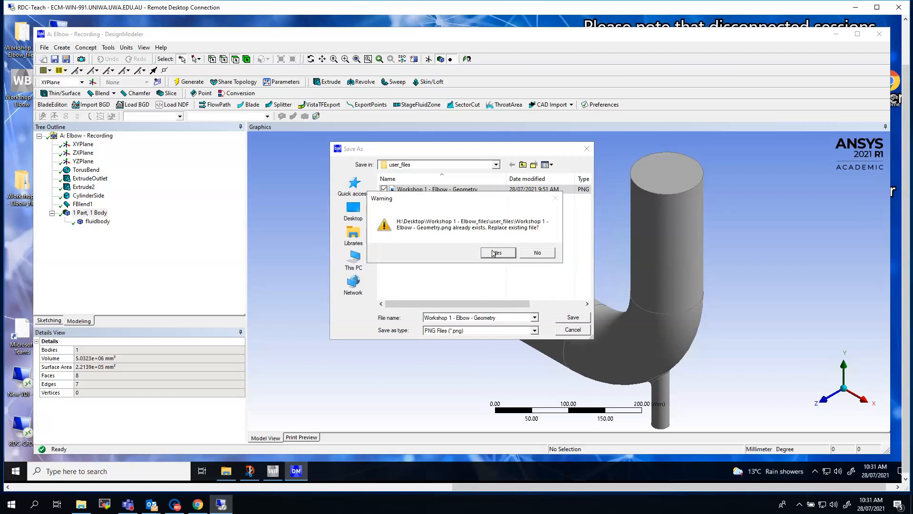
{"action": "left_click", "coordinate": [498, 252]}
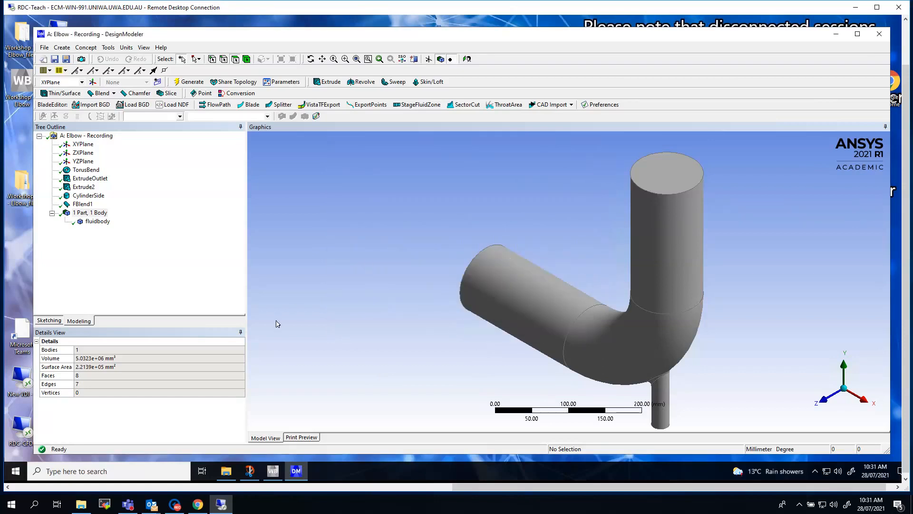
Step: Check in File Explorer that the image "Workshop 1 - Elbow - Geometry" is in the Desktop's "Workshop 1 - Elbow_files" user_files folder
{"action": "left_click", "coordinate": [226, 473]}
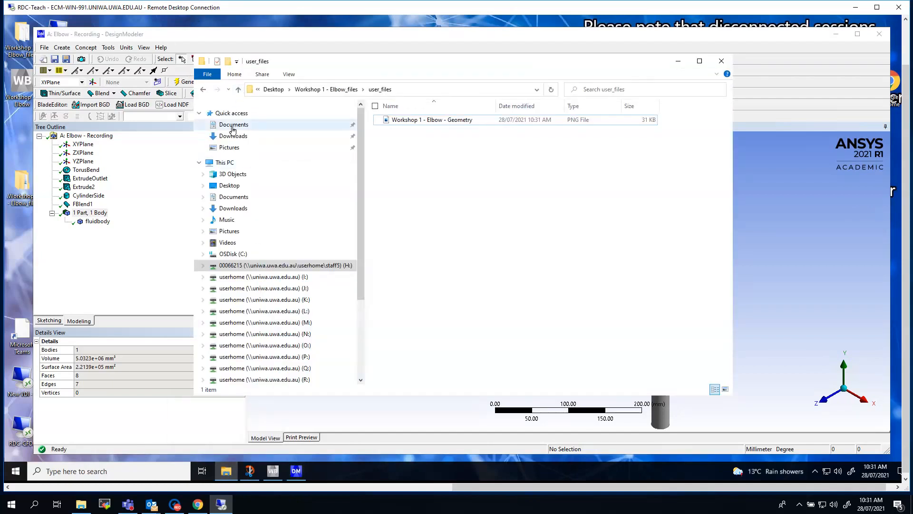
{"action": "left_click", "coordinate": [225, 185]}
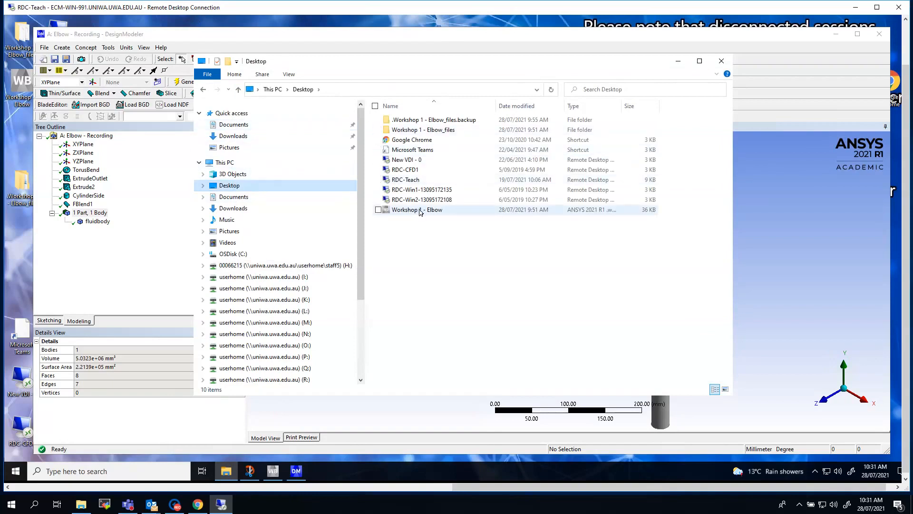
{"action": "left_click", "coordinate": [438, 132]}
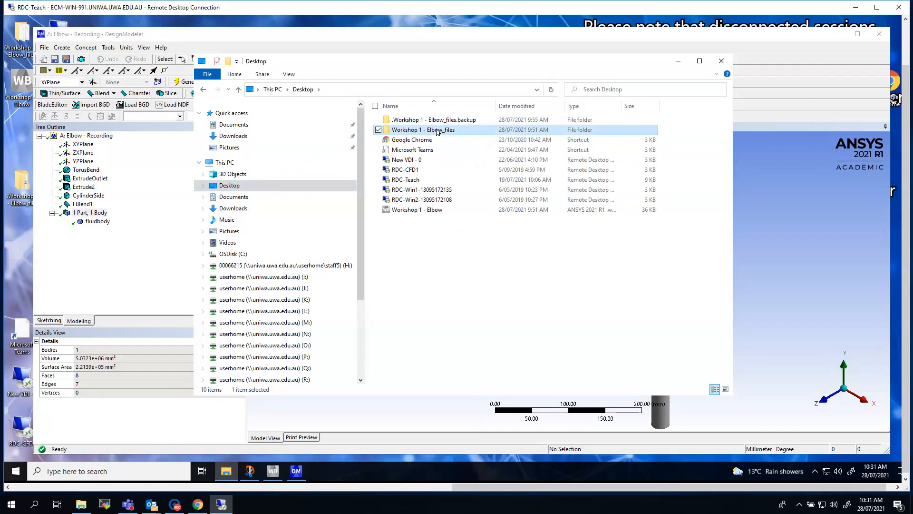
{"action": "double_click", "coordinate": [438, 131]}
{"action": "left_click", "coordinate": [402, 151]}
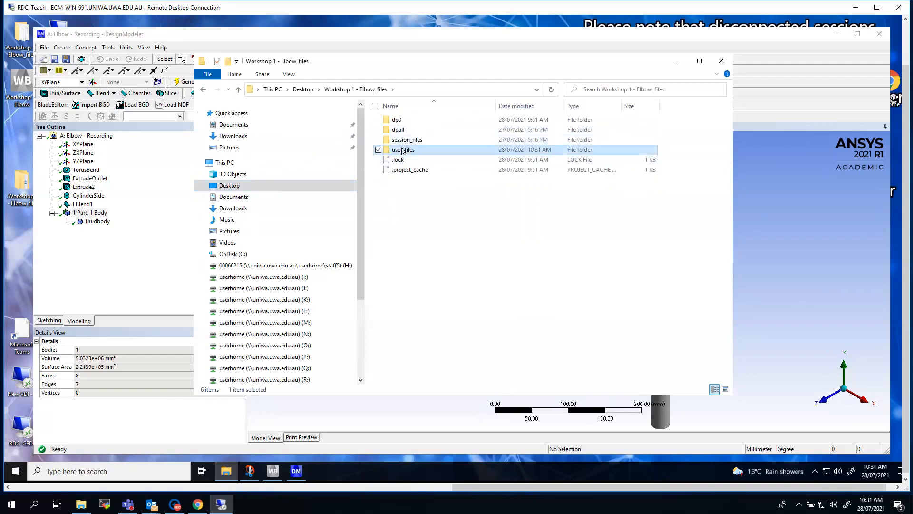
{"action": "double_click", "coordinate": [402, 151]}
{"action": "left_click", "coordinate": [409, 120]}
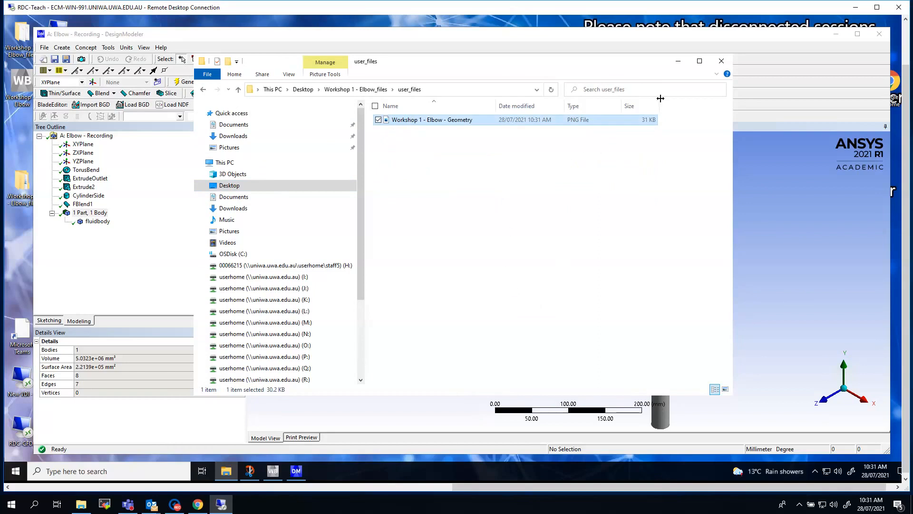
{"action": "left_click", "coordinate": [678, 61]}
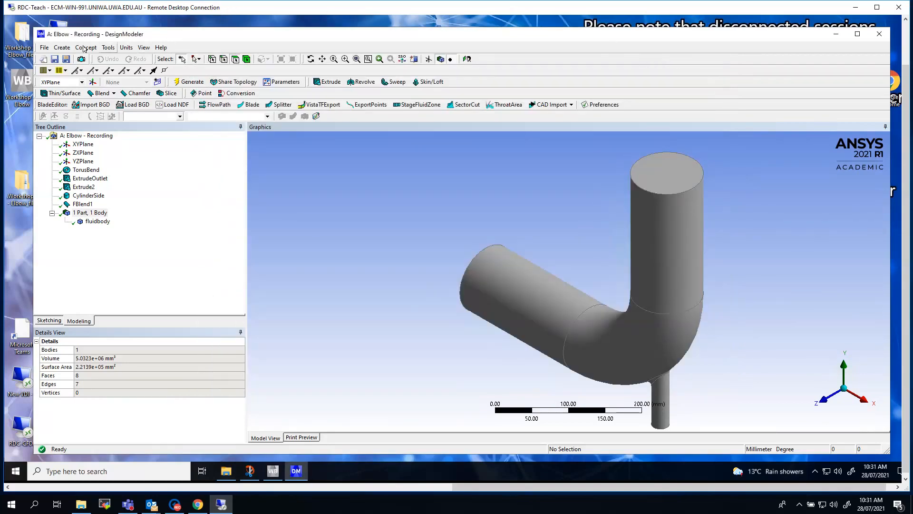
Step: Close DesignModeler and save the project in Workbench
{"action": "left_click", "coordinate": [44, 48]}
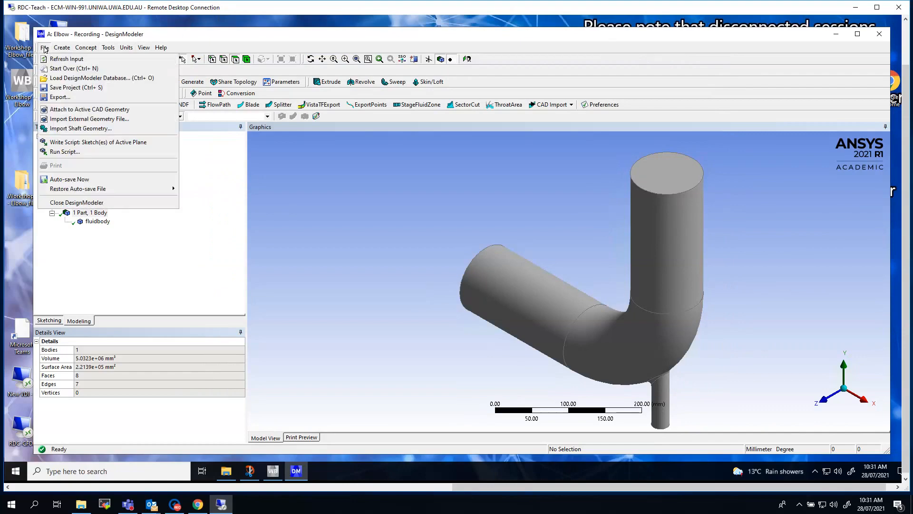
{"action": "left_click", "coordinate": [77, 203]}
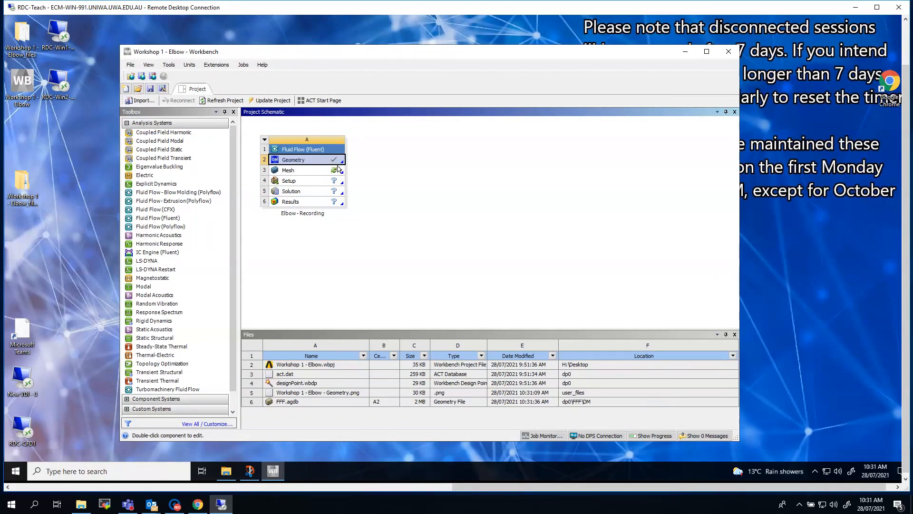
{"action": "left_click", "coordinate": [129, 69]}
{"action": "left_click", "coordinate": [134, 93]}
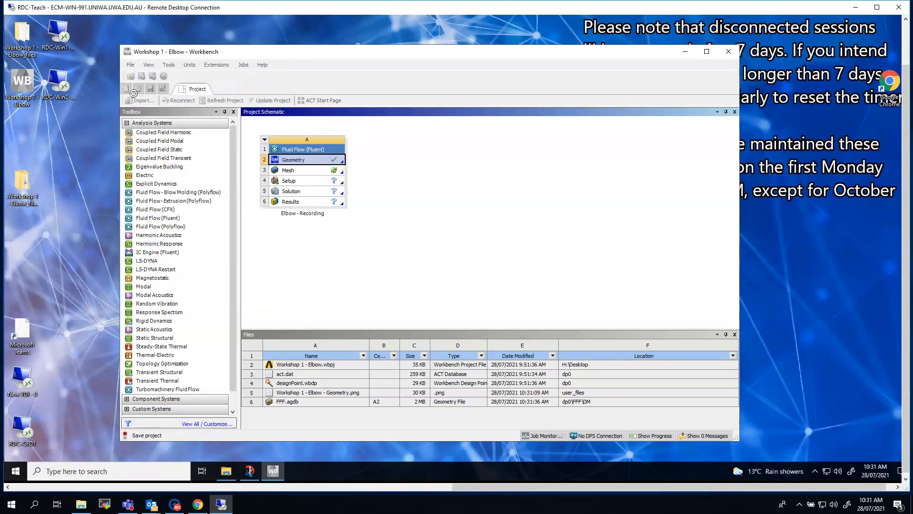